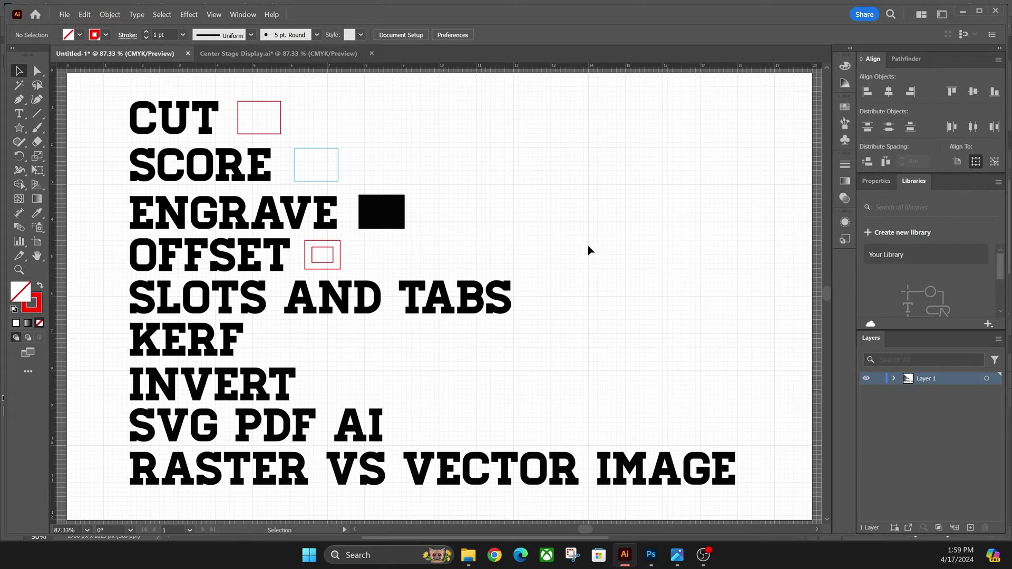
- Flip between the stand layout, kerf spreadsheet, product photo and terminology word list
left_click(251, 55)
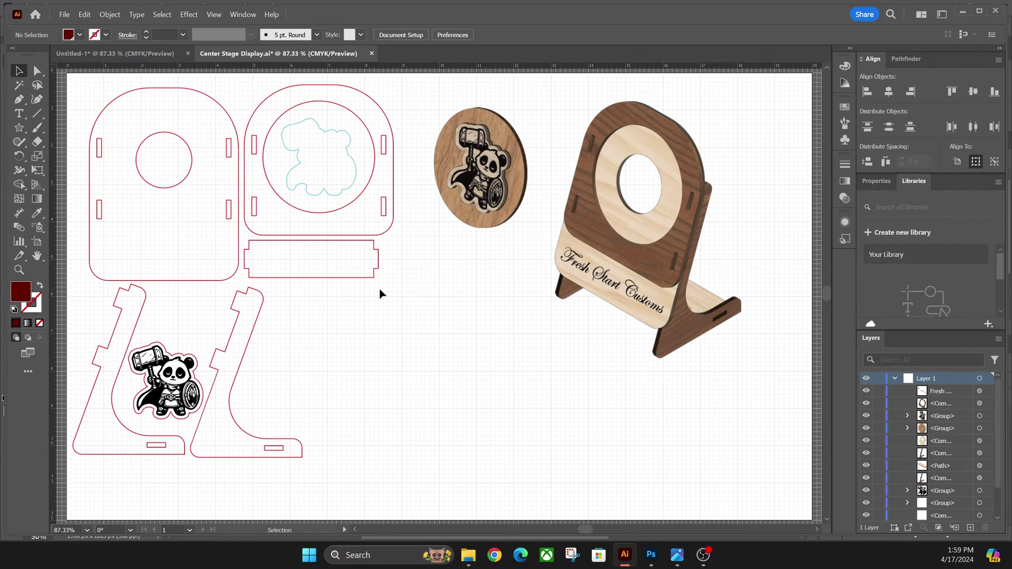
left_click(676, 555)
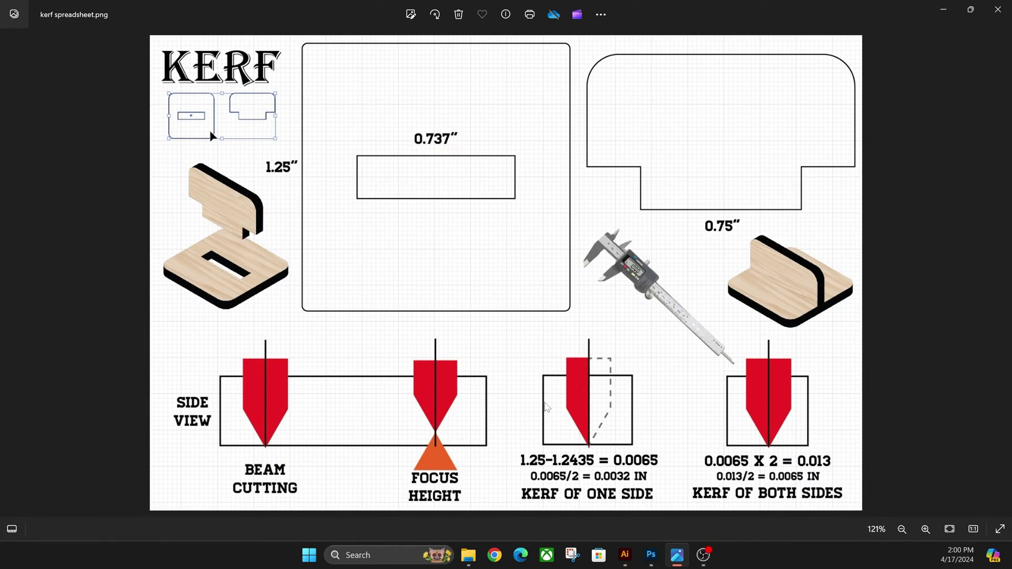
left_click(651, 555)
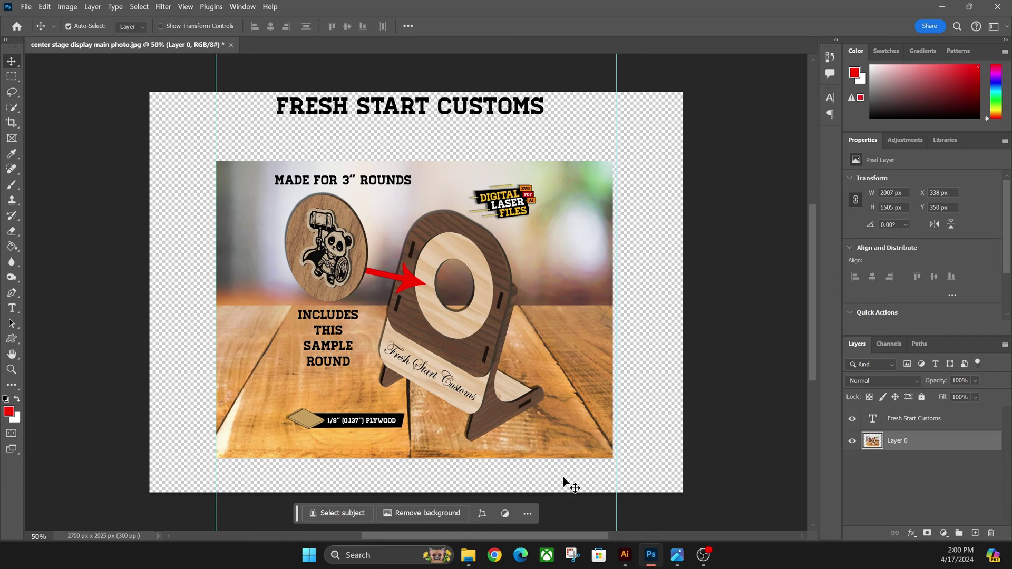
left_click(625, 555)
left_click(134, 51)
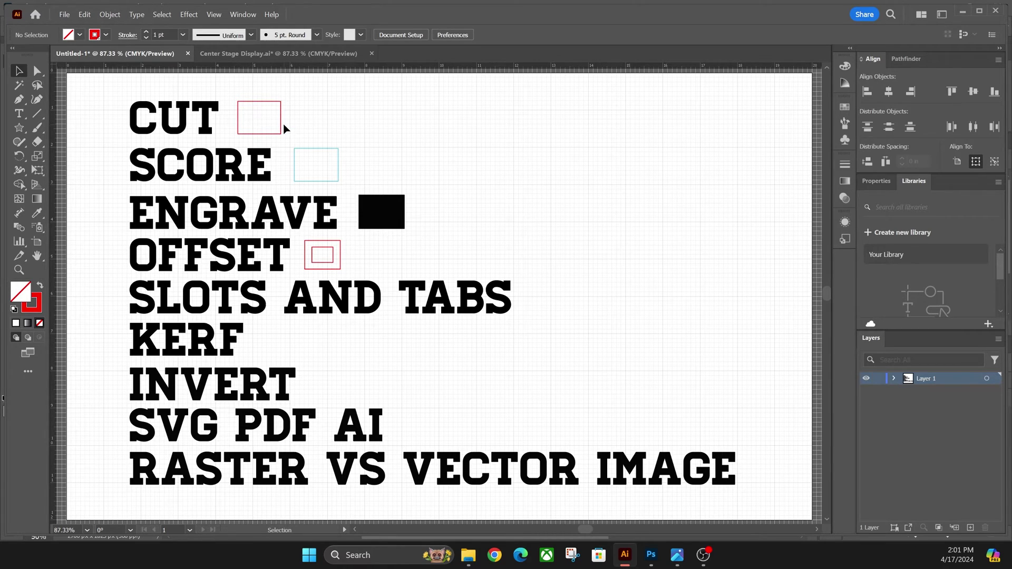
- Check the stroke colour swatches, then settle on the Center Stage Display.ai layout
left_click(107, 34)
left_click(251, 54)
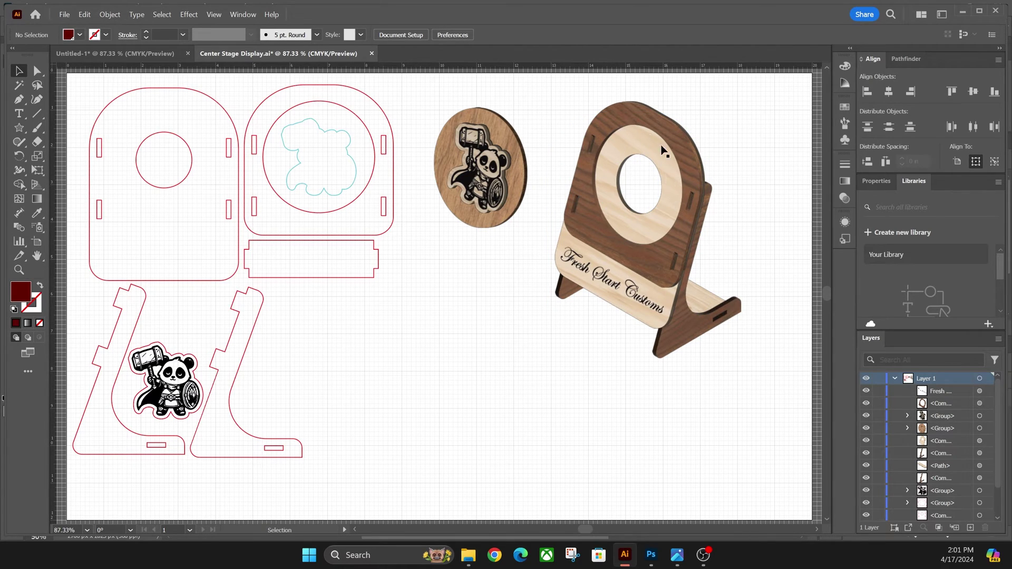
left_click(123, 58)
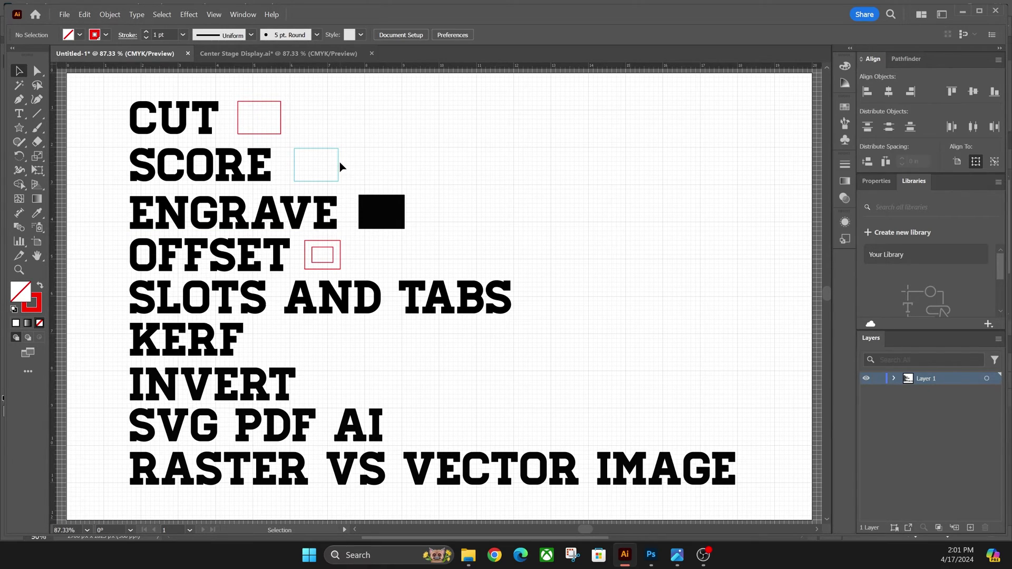
left_click(261, 55)
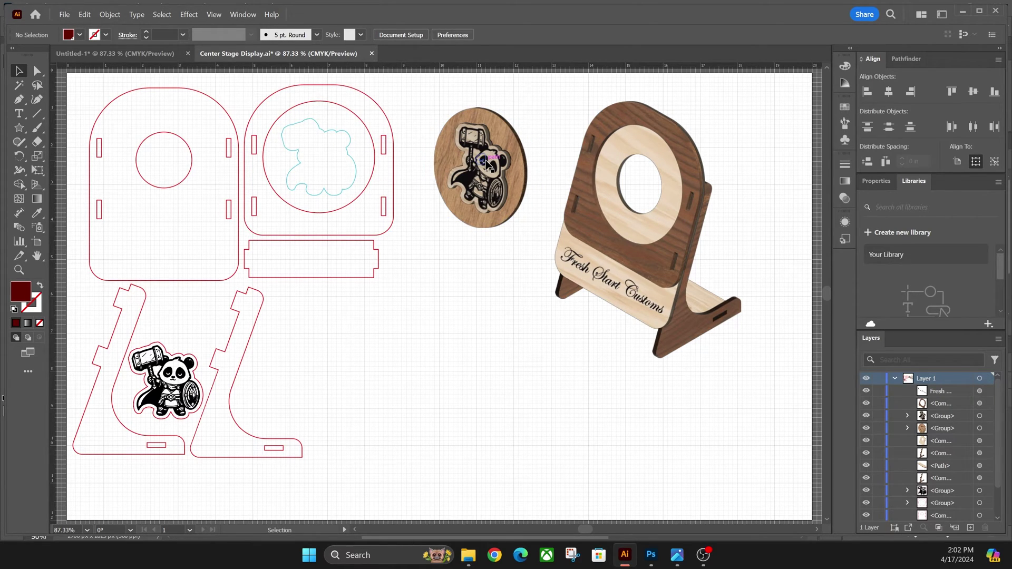
- Drag the panda group down and left, off the round wooden disc
left_click_drag(486, 164, 441, 260)
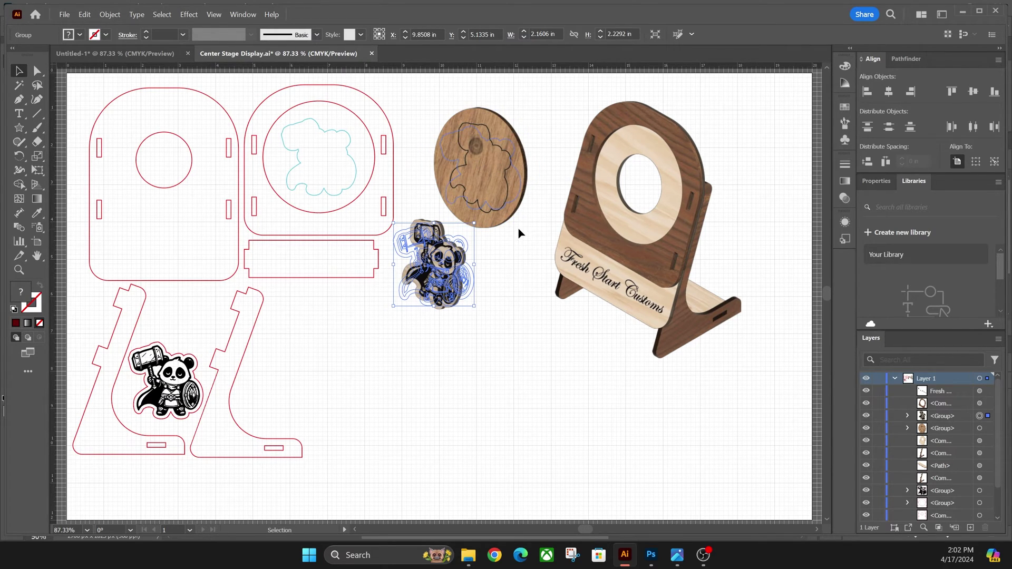
left_click(169, 56)
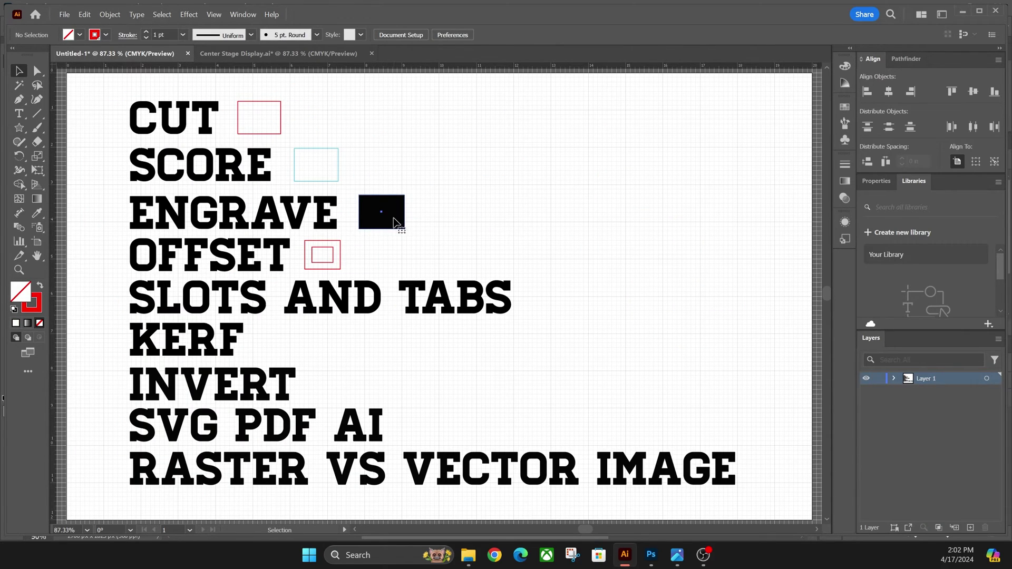
left_click(396, 221)
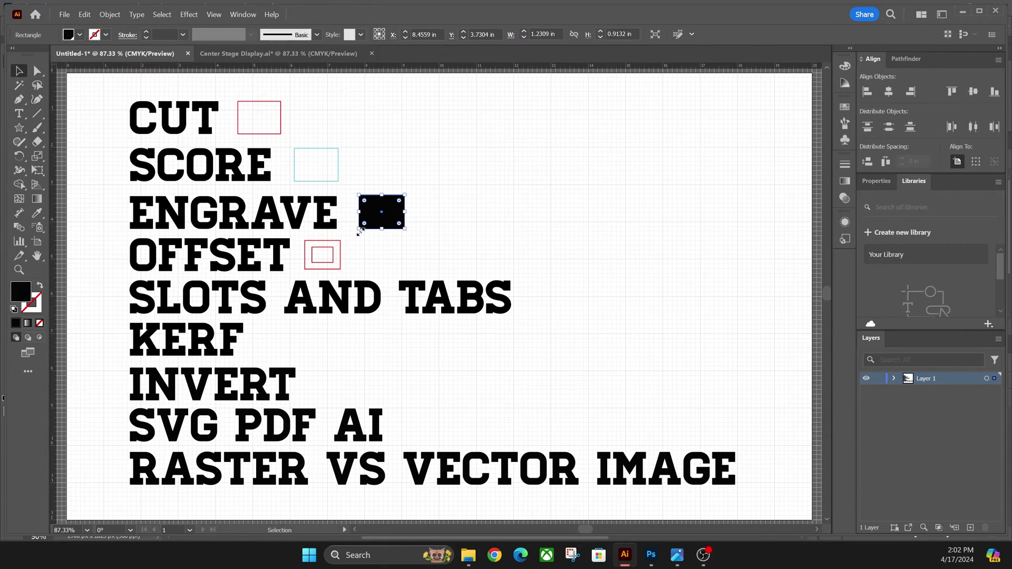
left_click(80, 35)
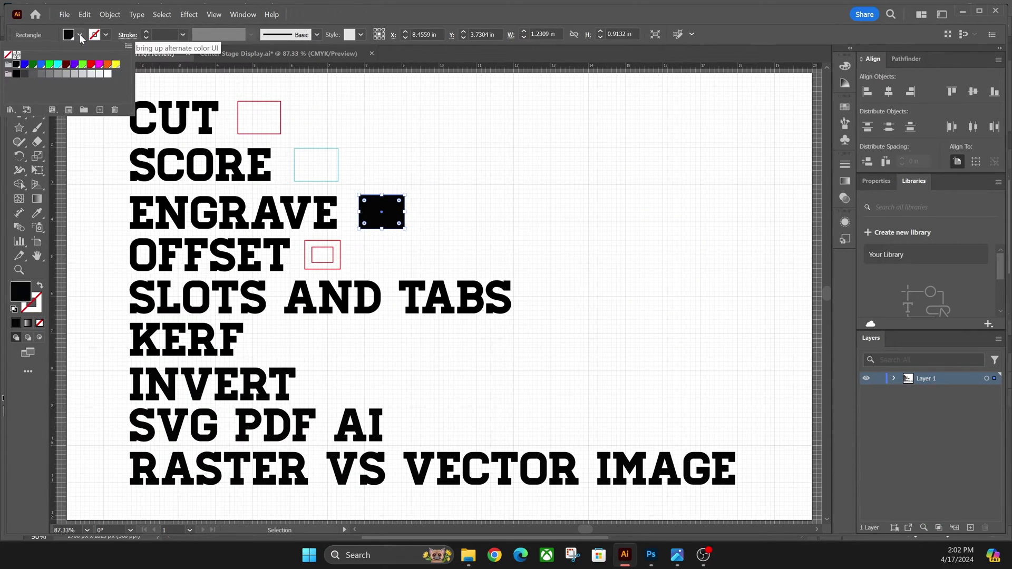
left_click(16, 63)
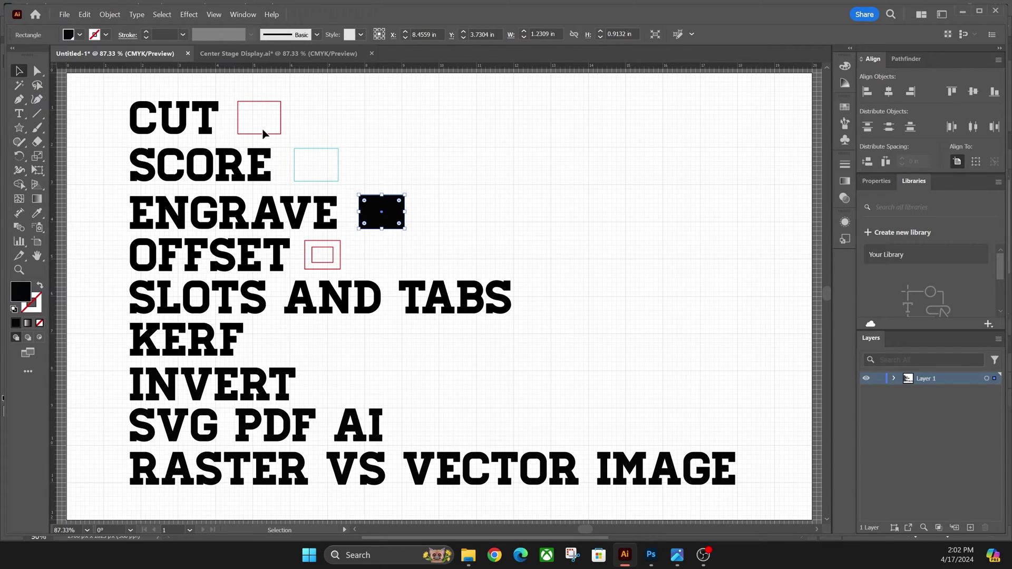
left_click(386, 142)
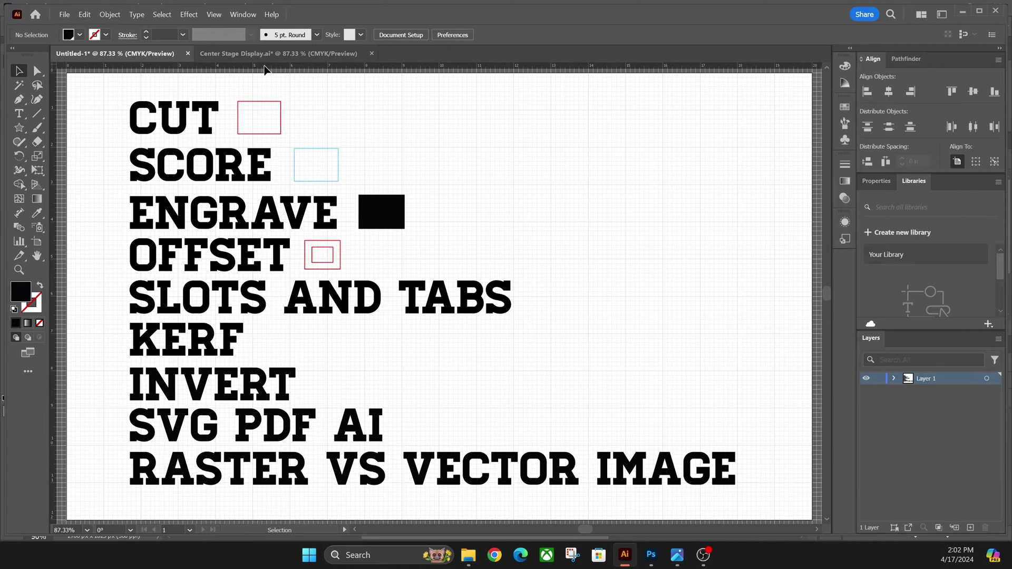
left_click(276, 53)
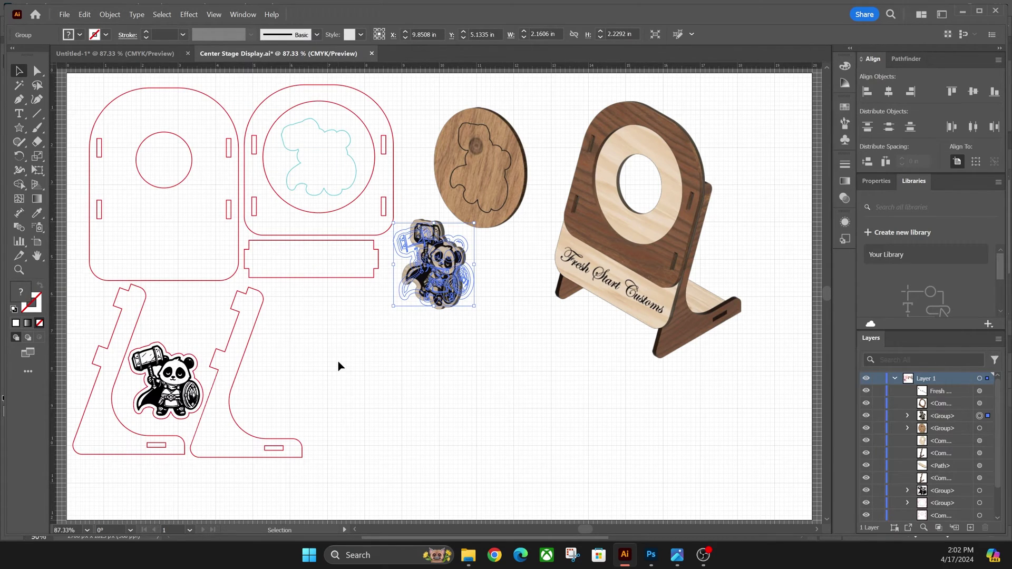
- Drag the panda group back onto the round disc, then return to the Untitled-1 word list
left_click(343, 363)
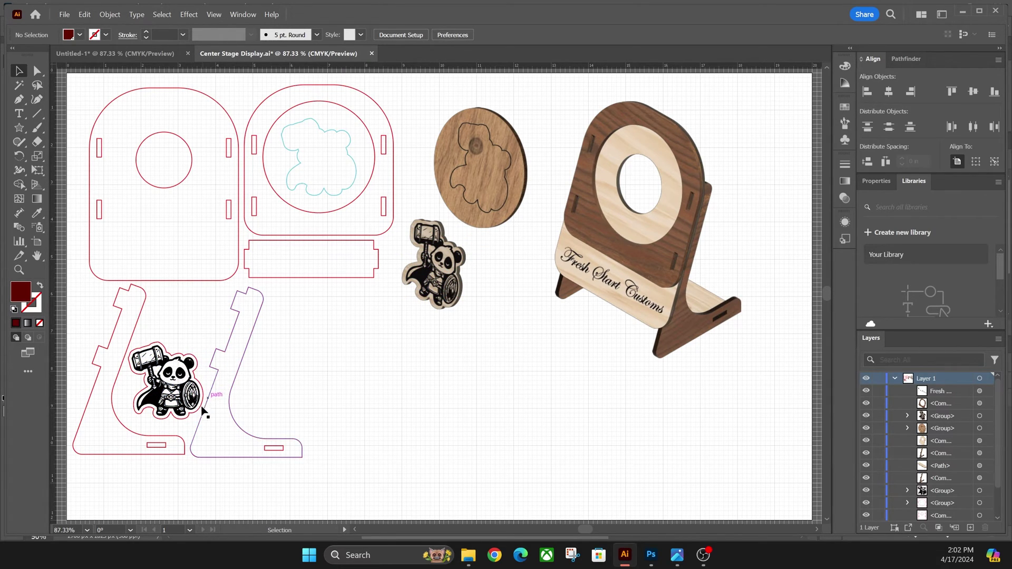
left_click_drag(434, 296, 481, 199)
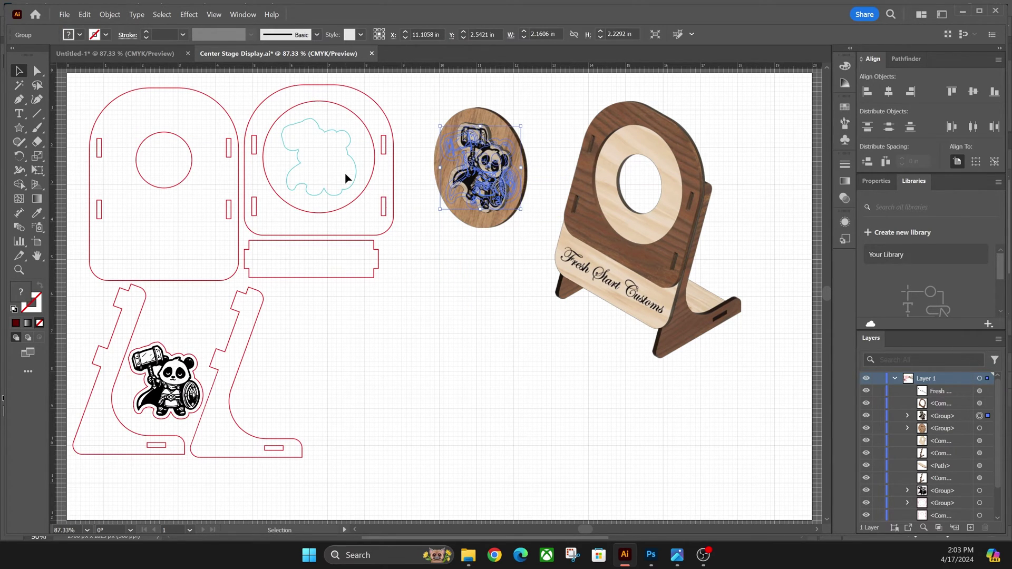
left_click(387, 329)
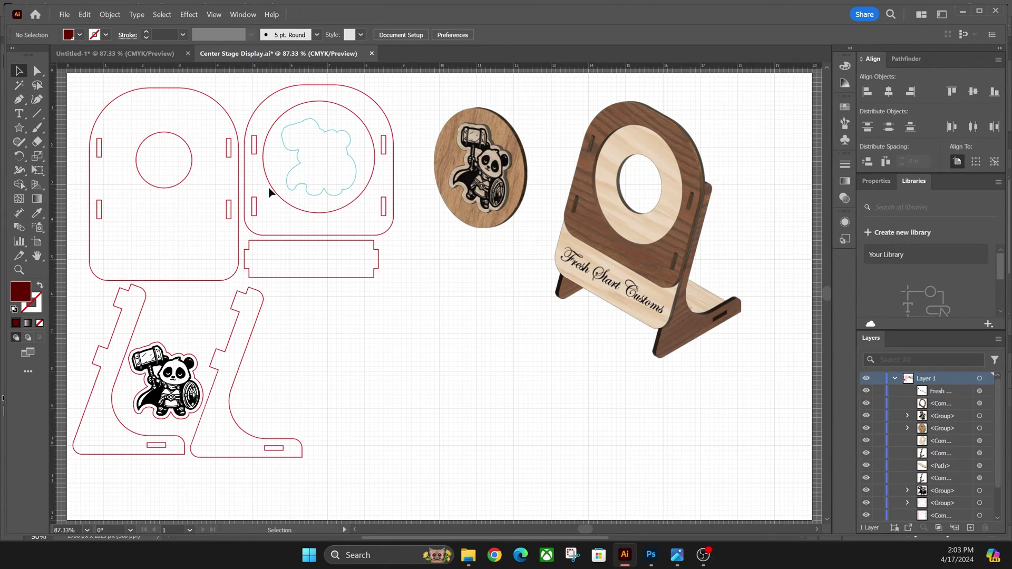
left_click(149, 55)
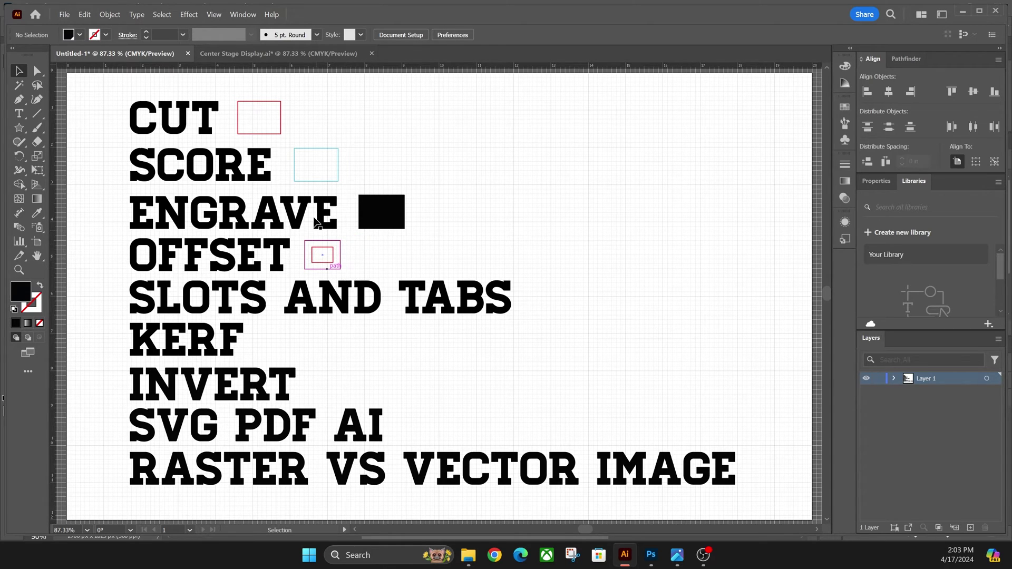
- Return to the Center Stage Display.ai layout with its cut outlines and stand mockup
left_click(278, 54)
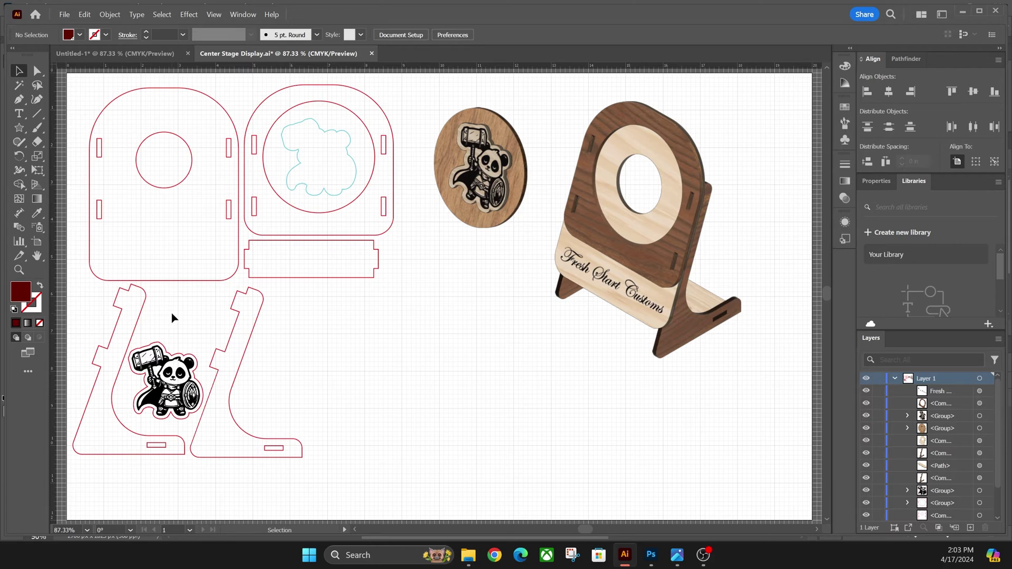
- Draw a five-pointed star below the disc and shift it down and right
left_click(19, 129)
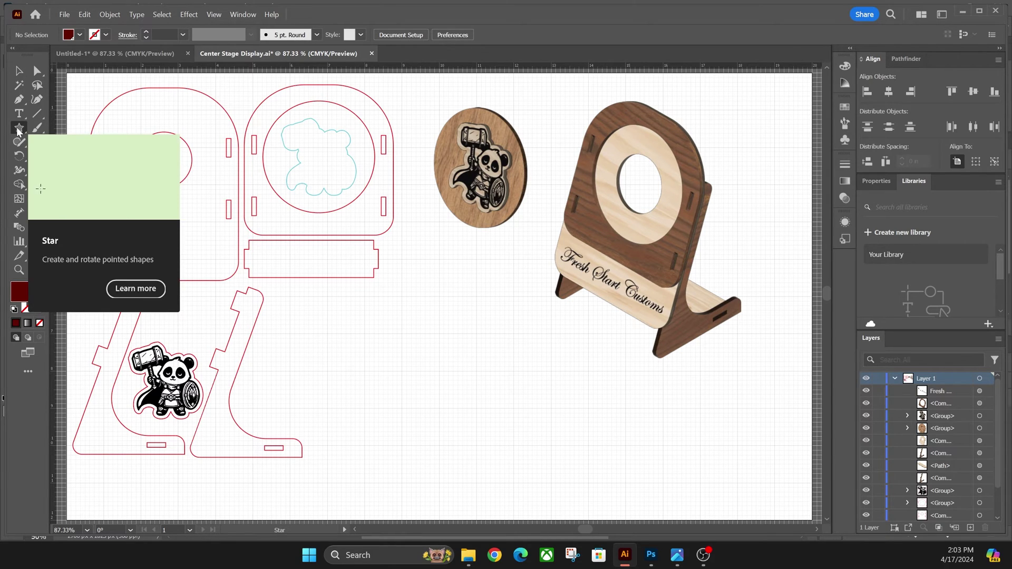
mouse_move(380, 333)
left_mouse_down()
mouse_move(419, 369)
mouse_move(412, 381)
left_mouse_up()
key("v")
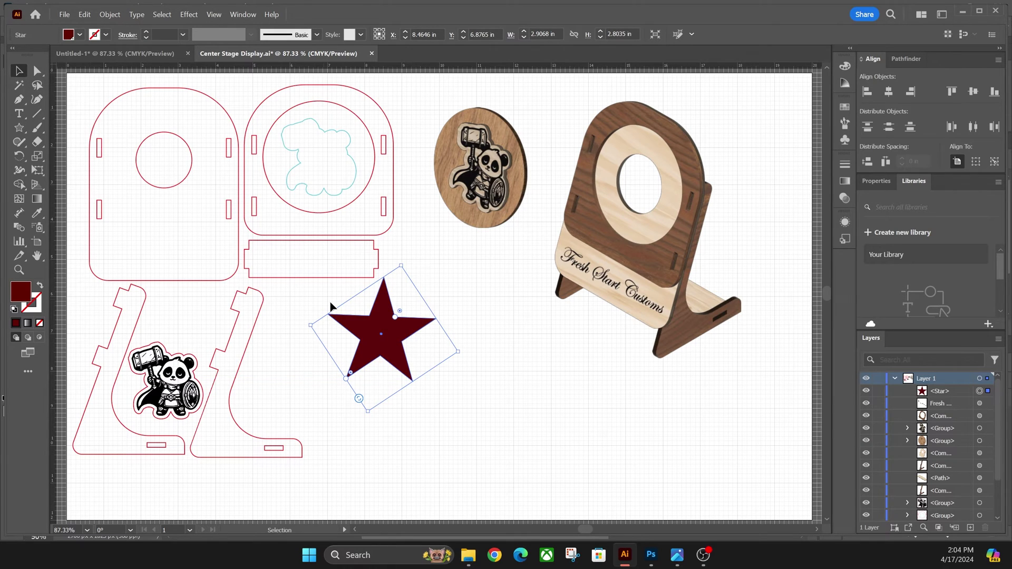
left_click_drag(332, 311, 363, 338)
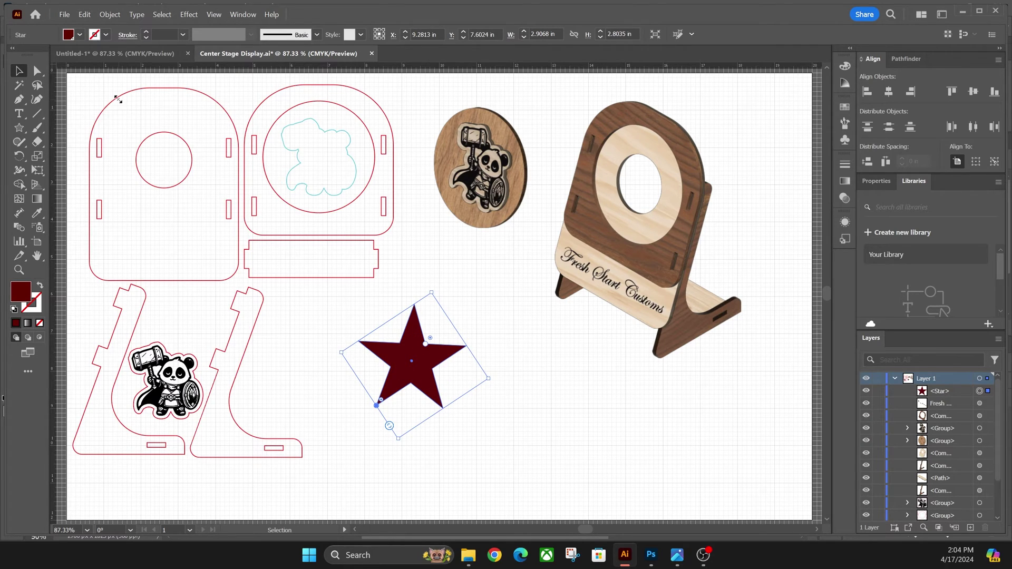
- Change the star's fill from dark red to solid black
left_click(80, 34)
left_click(17, 64)
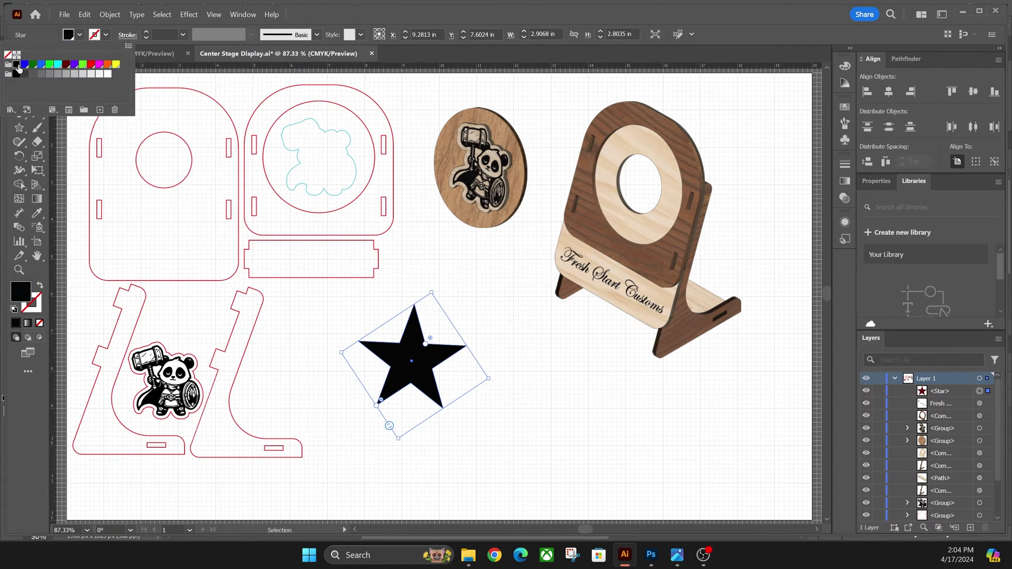
key("Escape")
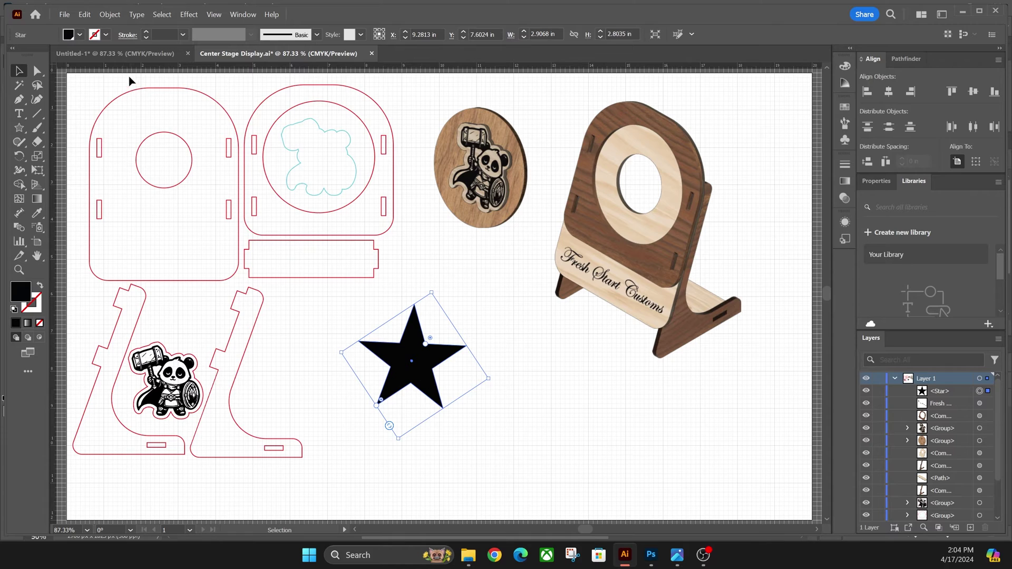
- Create a larger copy of the star with Object > Path > Offset Path
left_click(107, 15)
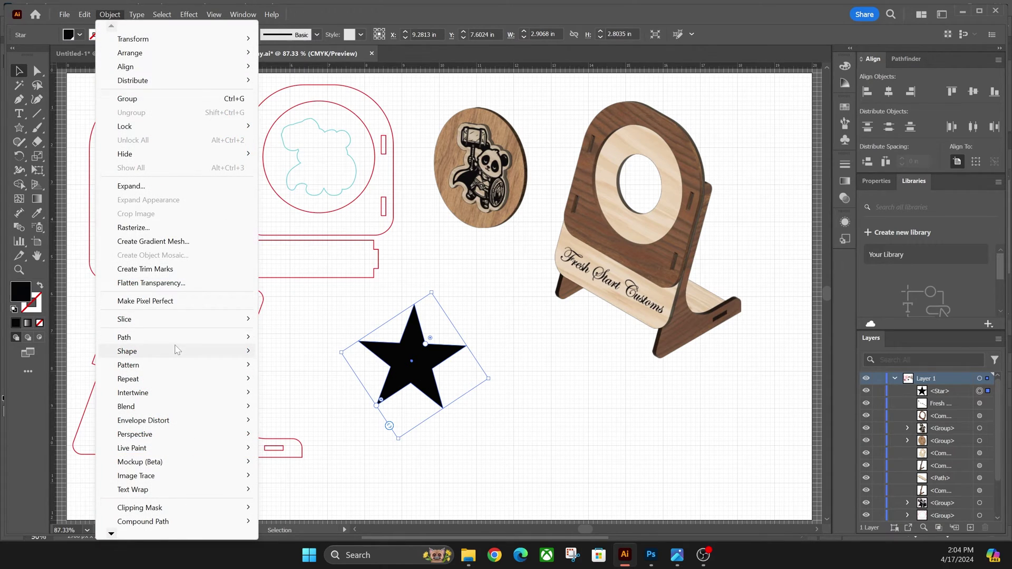
mouse_move(176, 343)
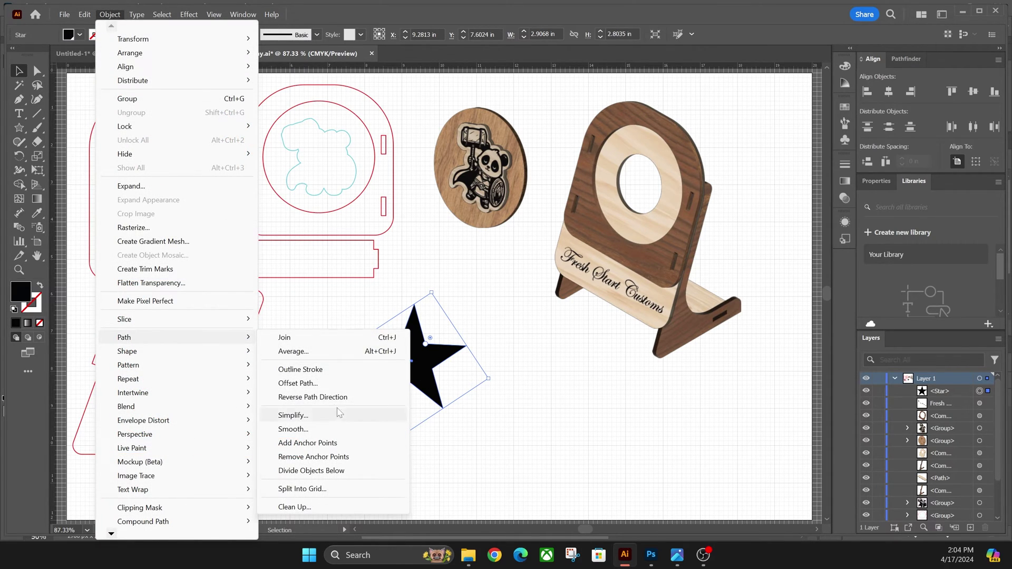
left_click(333, 385)
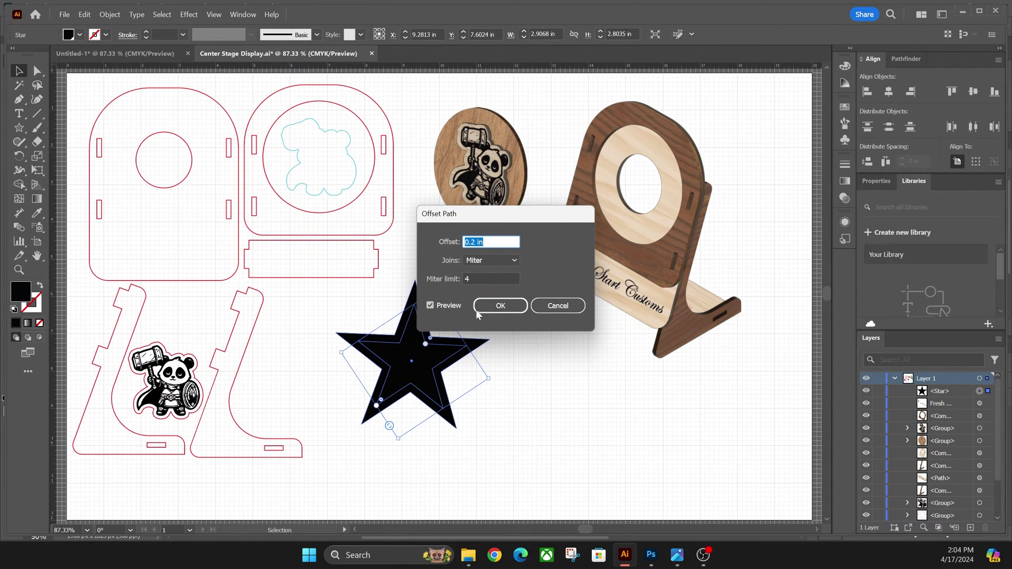
scroll(473, 244, "up", 1)
key("BackSpace")
key("Return")
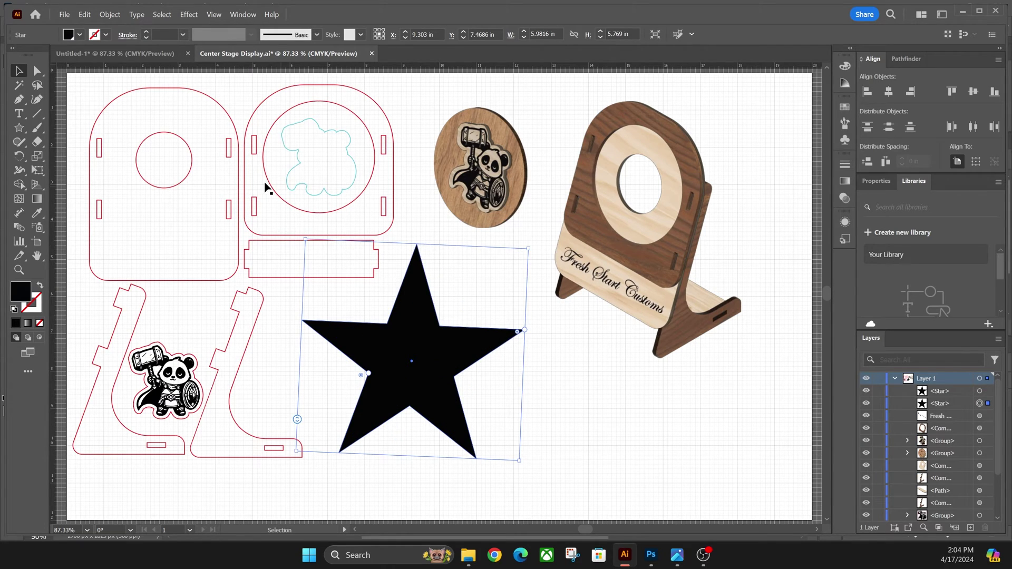
- Give the offset star a red stroke and no fill, then deselect it
left_click(106, 35)
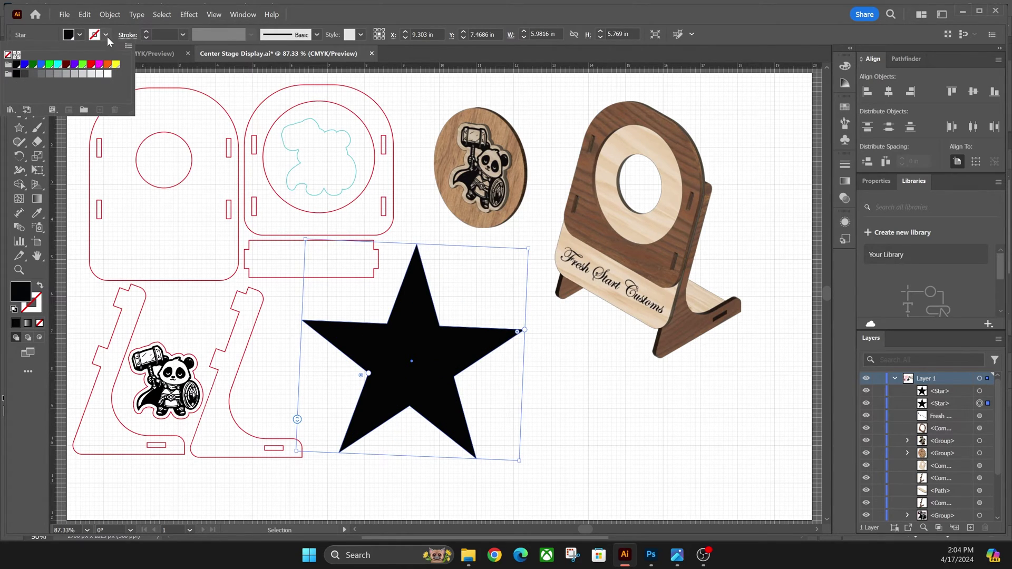
left_click(91, 65)
left_click(80, 35)
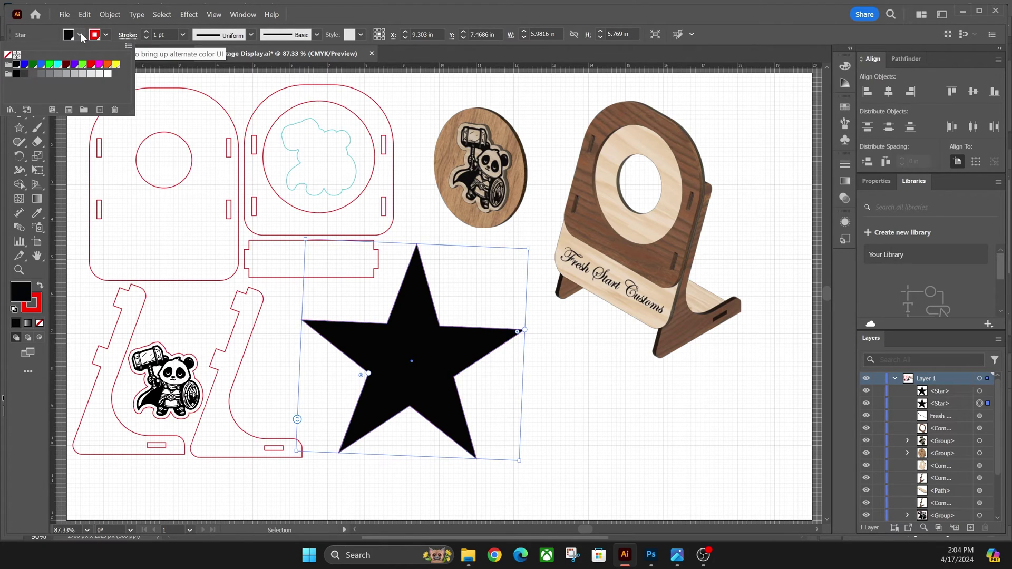
left_click(9, 56)
left_click(456, 279)
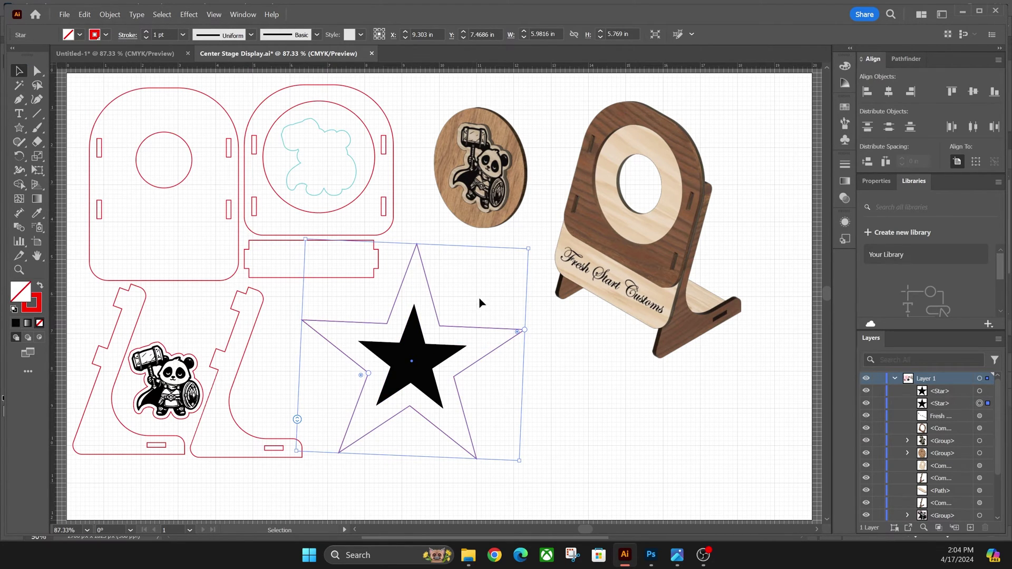
left_click(485, 425)
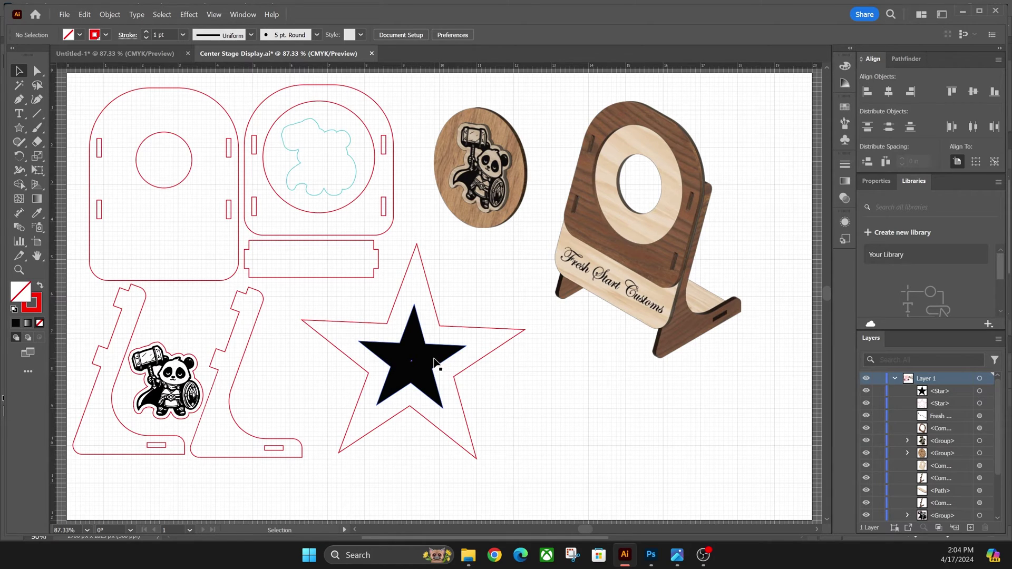
- Marquee-select the black star and its red offset outline and delete both
left_click(430, 364)
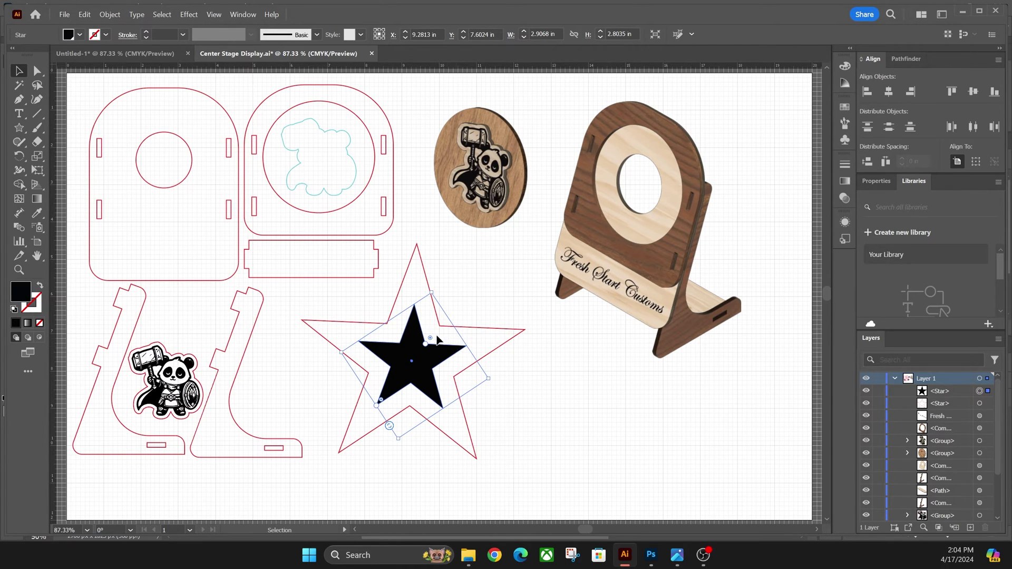
left_click(471, 294)
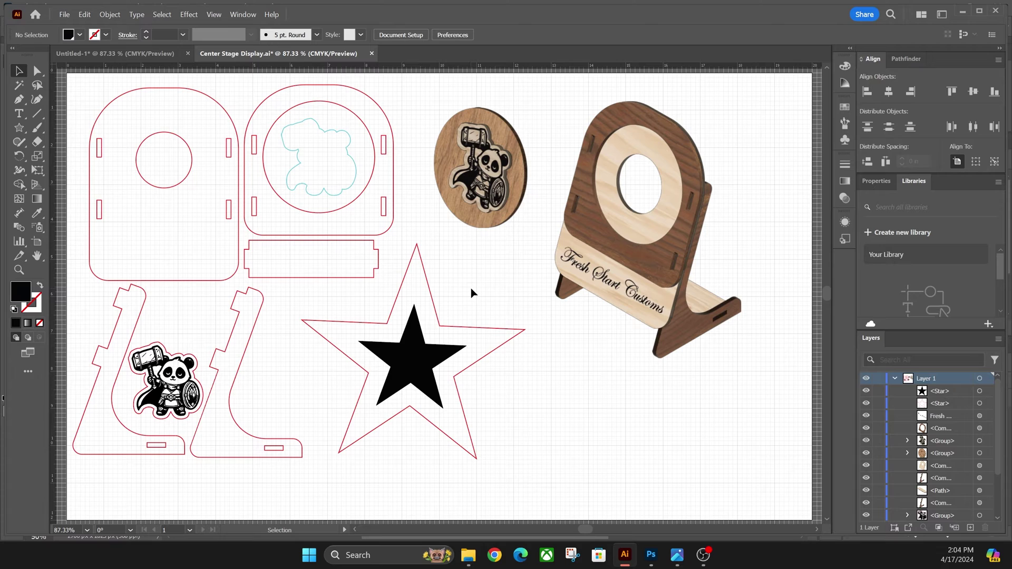
left_click_drag(447, 331, 458, 332)
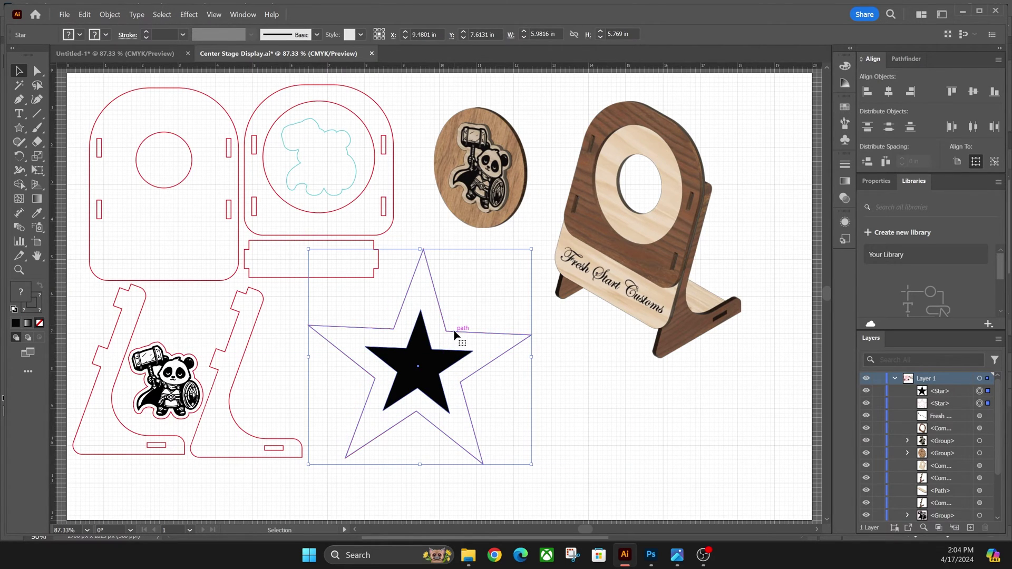
key("Delete")
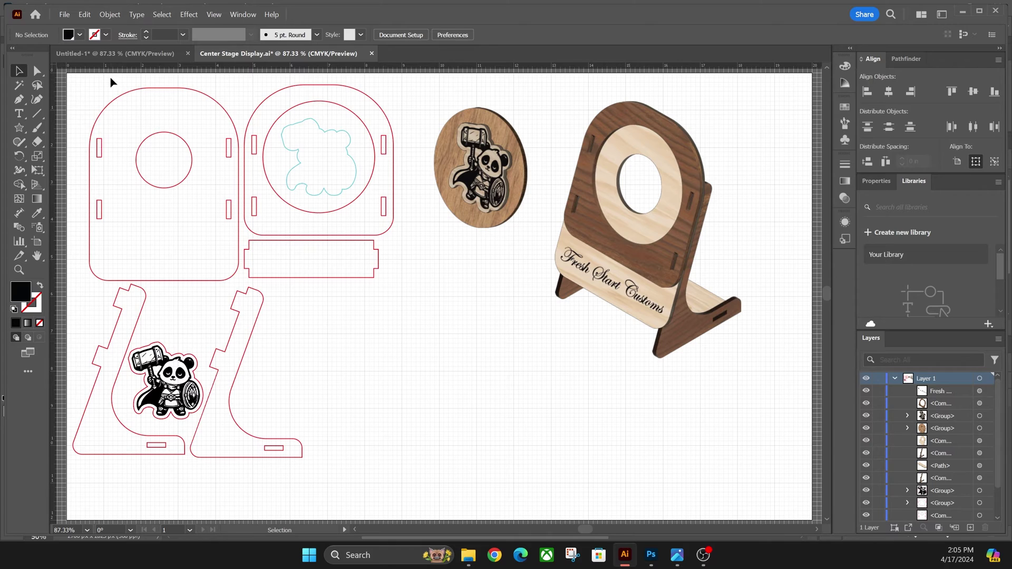
left_click(125, 58)
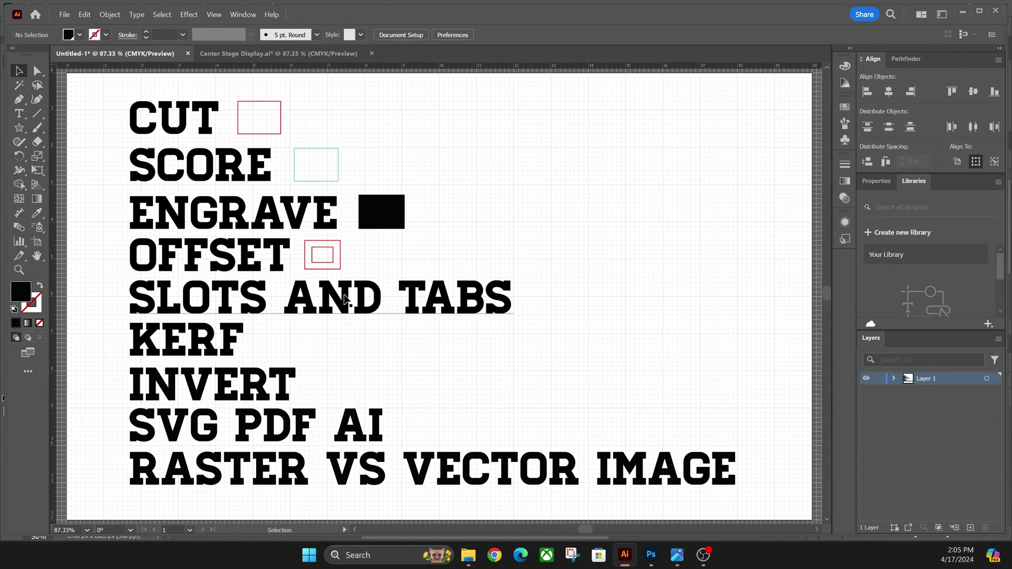
left_click(263, 53)
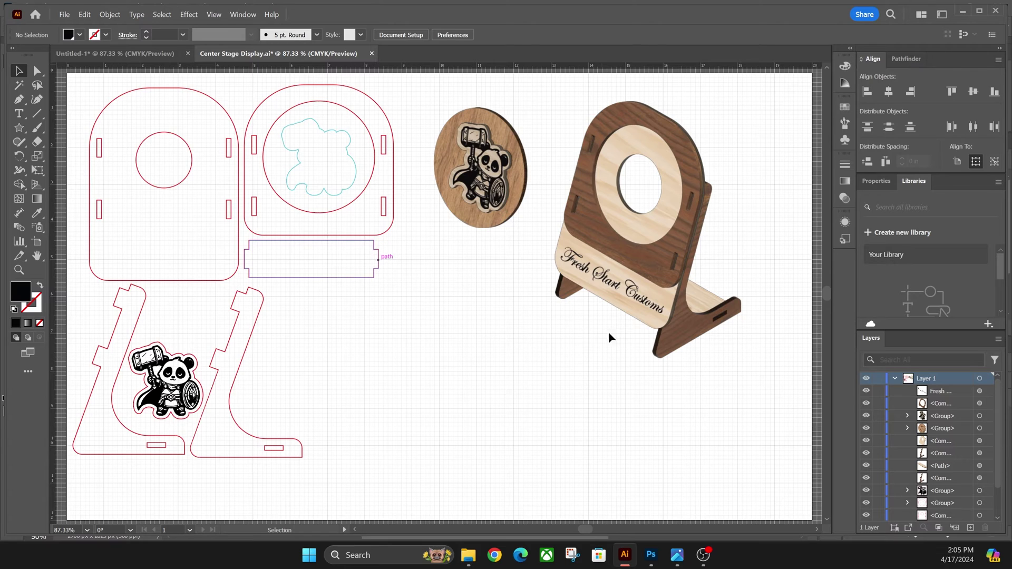
- Pull the stand's side piece out and realign it, then return to the Untitled-1 terminology list
left_click_drag(687, 335, 752, 381)
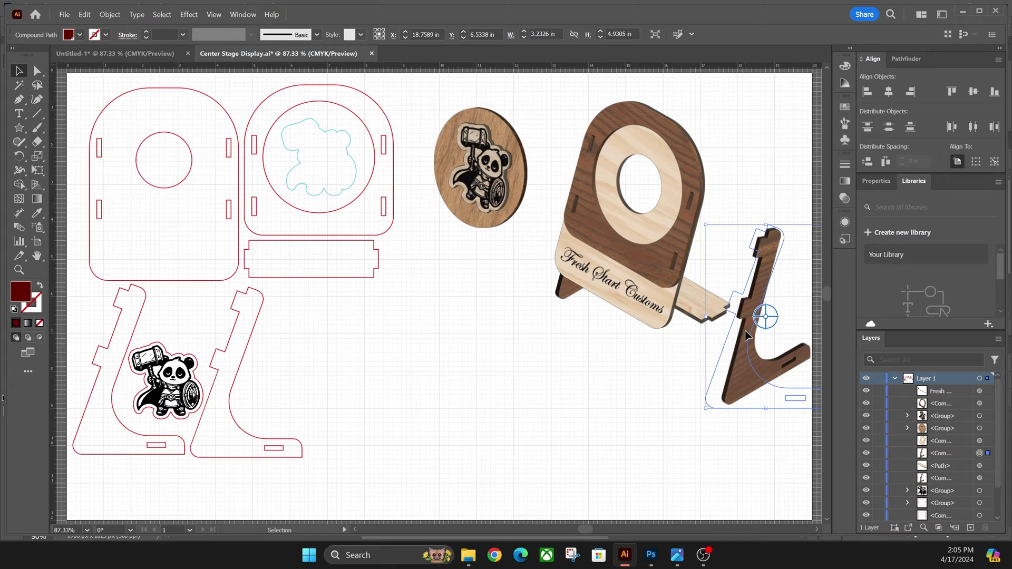
left_click_drag(746, 335, 732, 306)
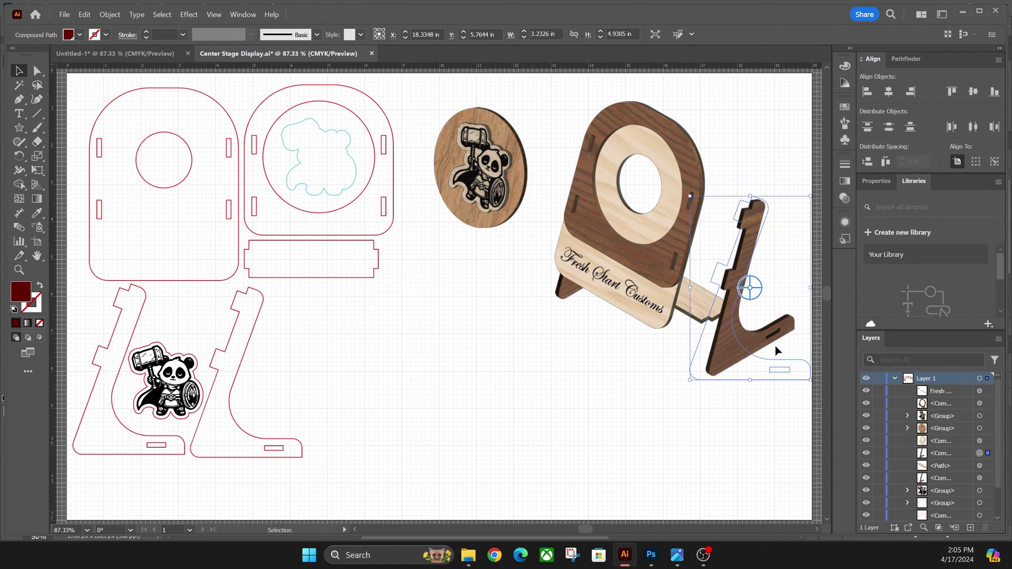
left_click_drag(775, 350, 702, 328)
left_click(472, 431)
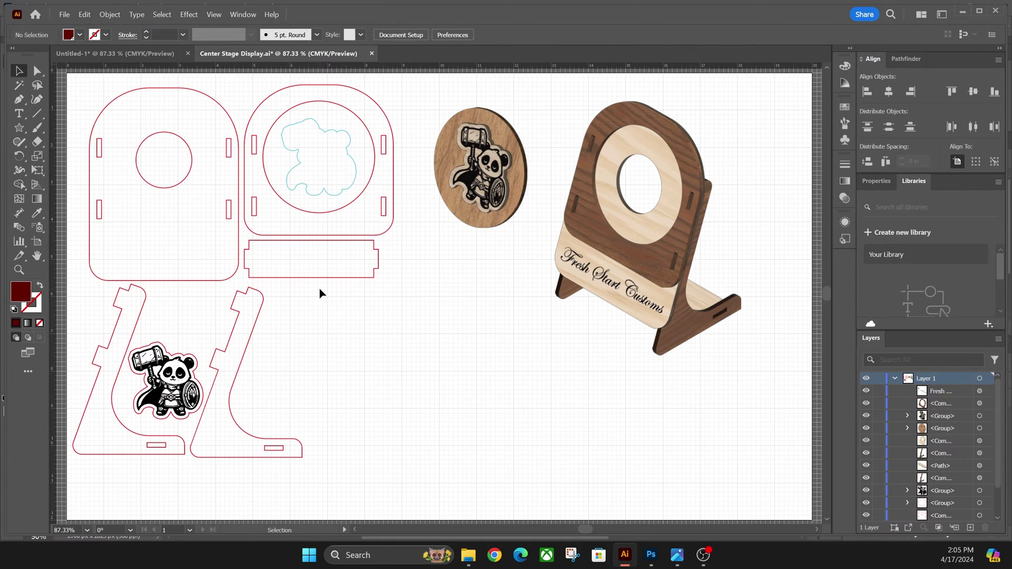
left_click(139, 54)
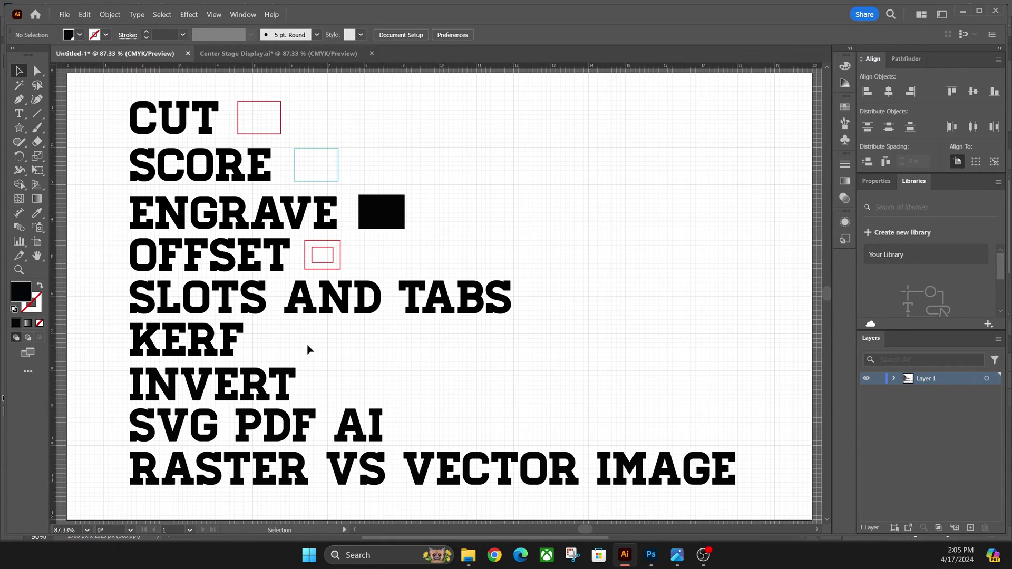
left_click(678, 556)
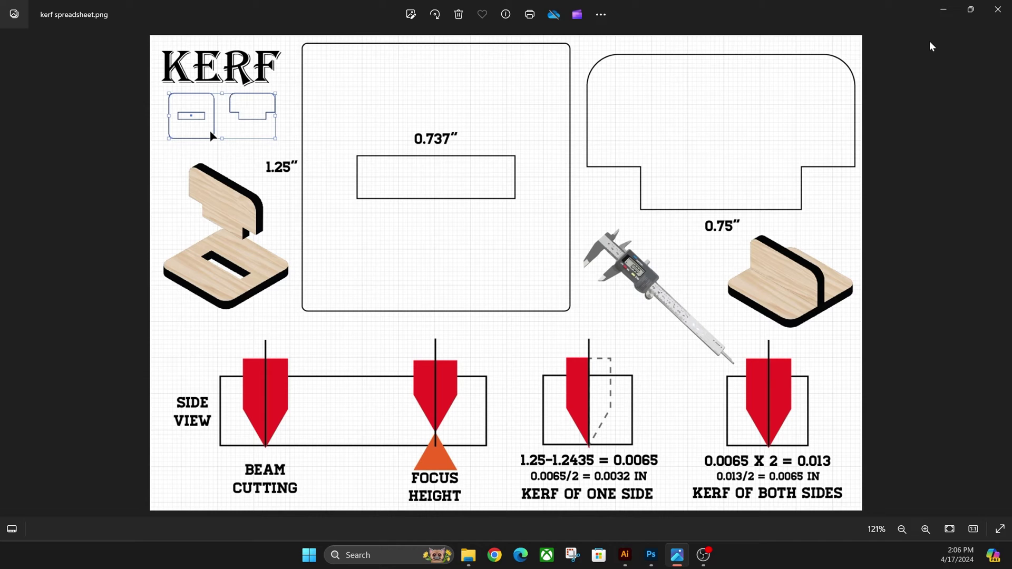
left_click(943, 10)
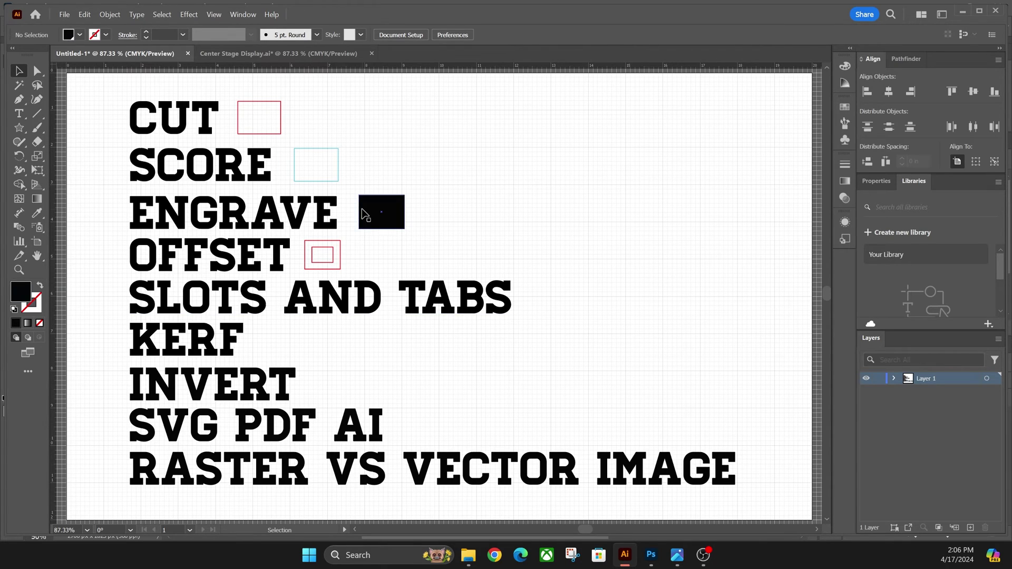
- Check the ENGRAVE rectangle's fill swatches unchanged, then bring up the product photo in Photoshop
left_click(388, 208)
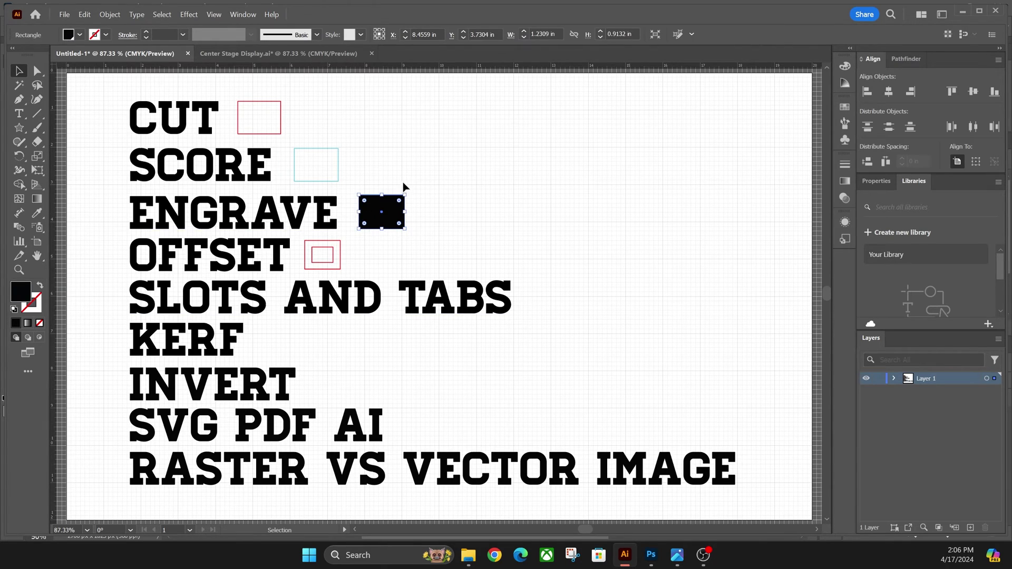
left_click(80, 35)
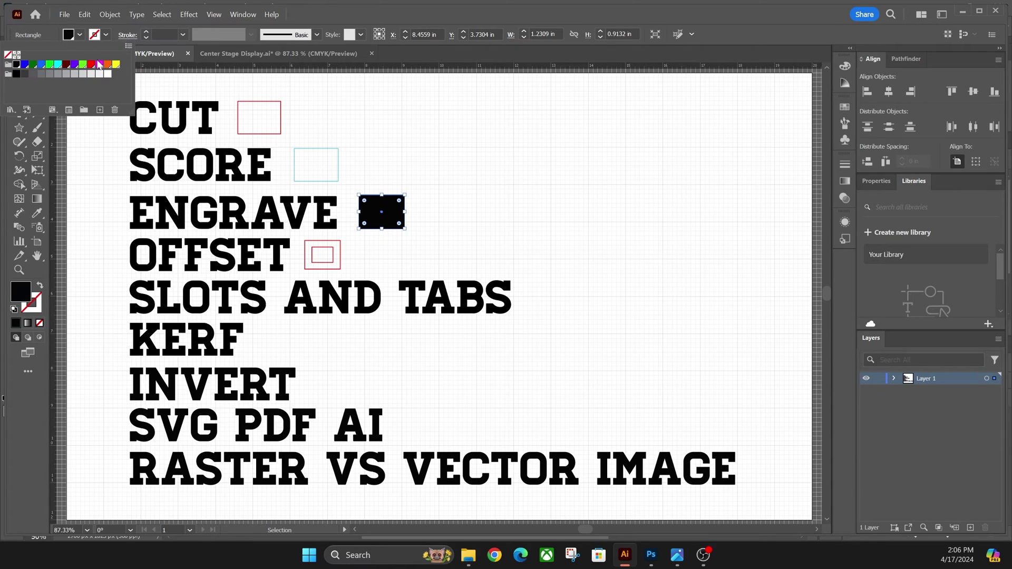
left_click(445, 179)
left_click(417, 205)
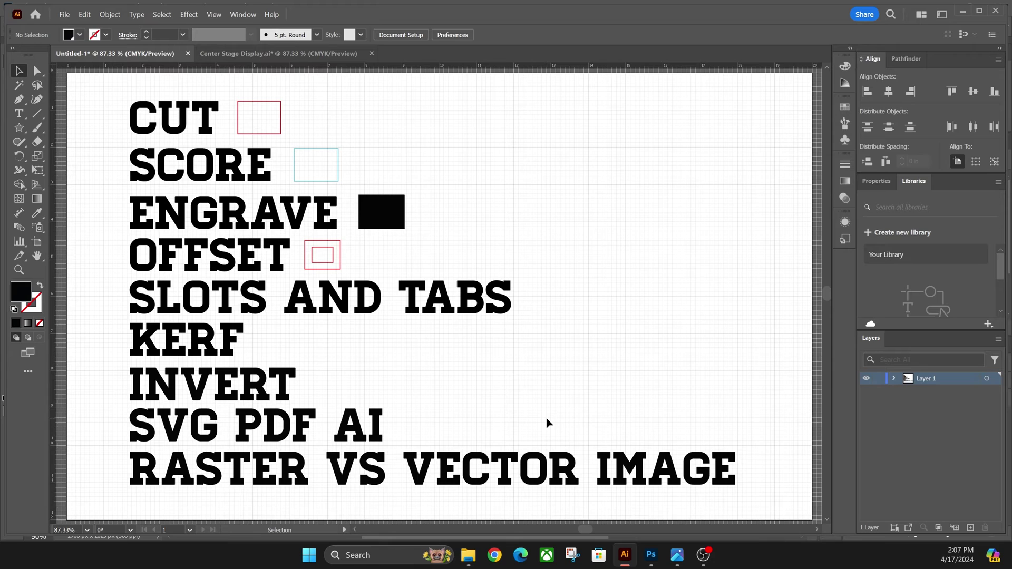
left_click(652, 555)
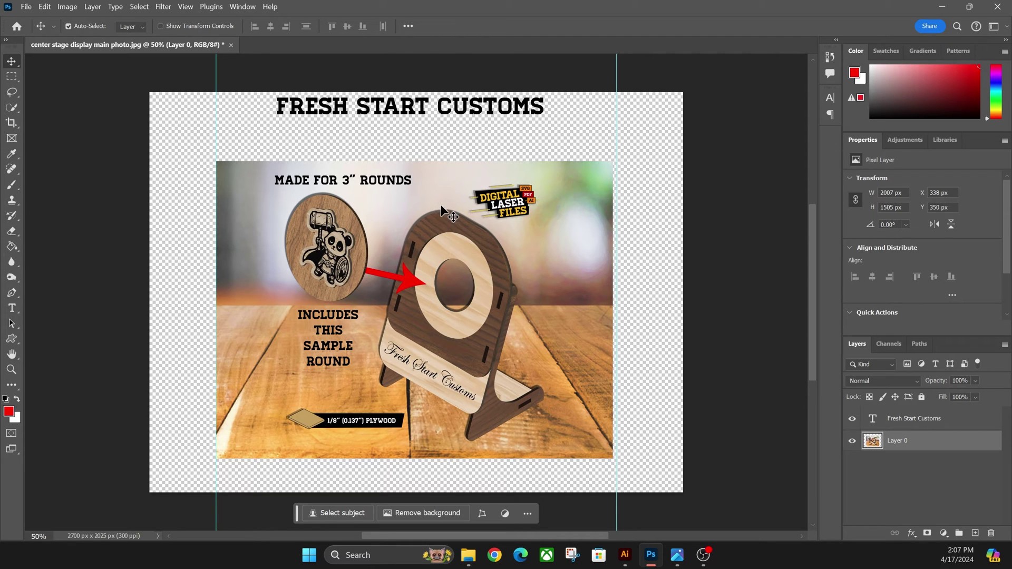
- Move the FRESH START CUSTOMS title, then delete it from the photo
left_click_drag(433, 108, 411, 126)
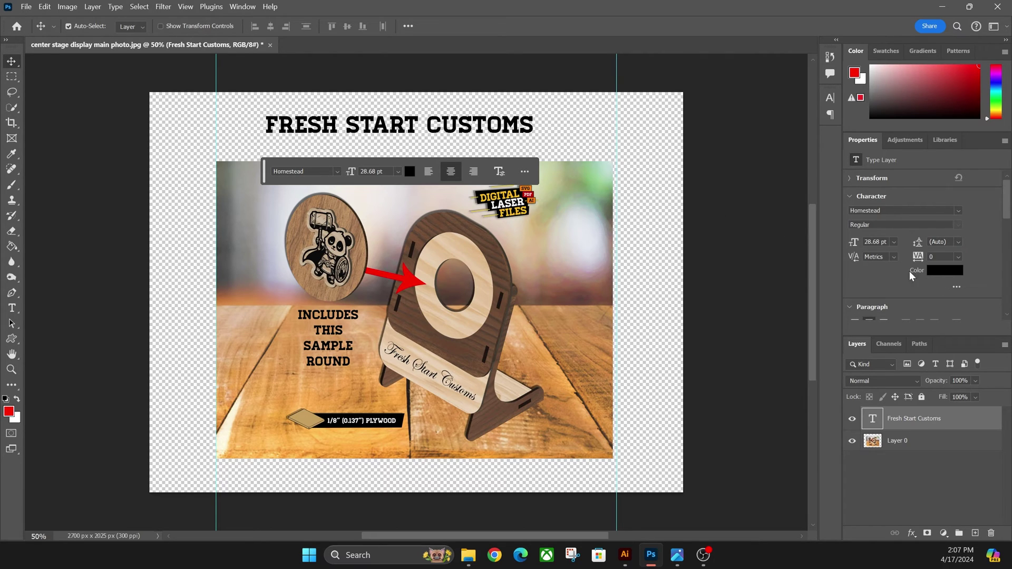
left_click(76, 8)
mouse_move(95, 37)
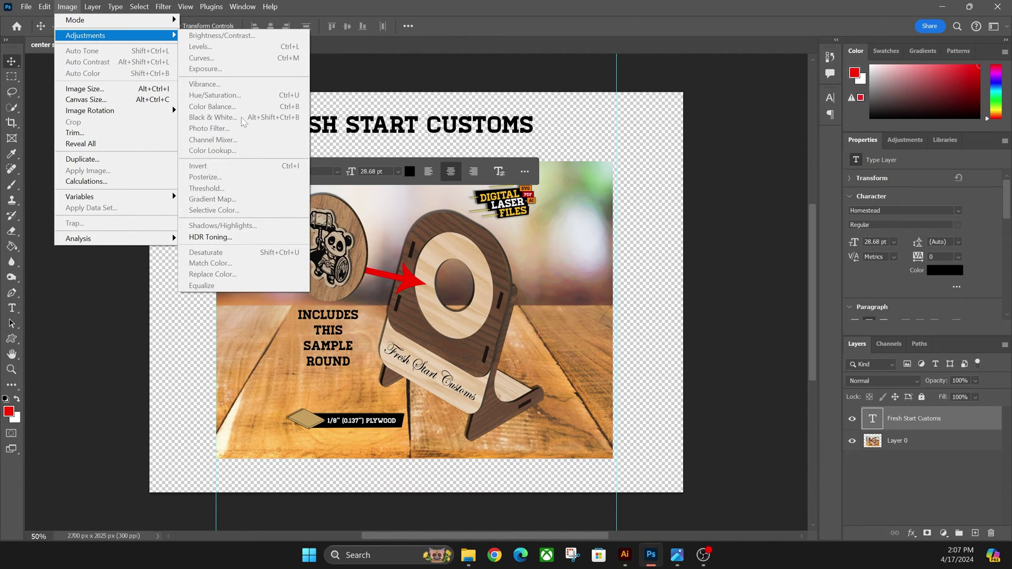
left_click(548, 125)
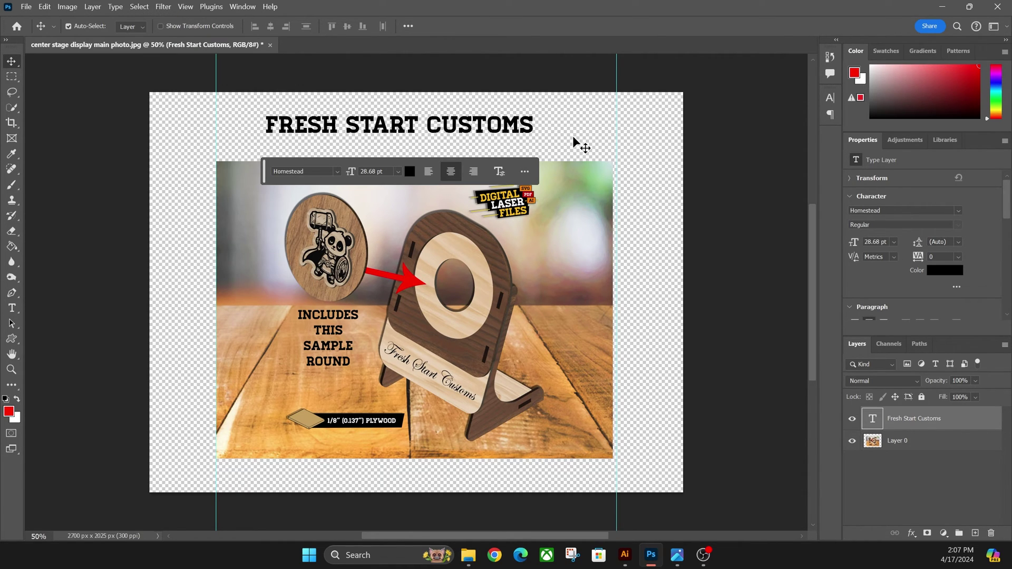
left_click(564, 128)
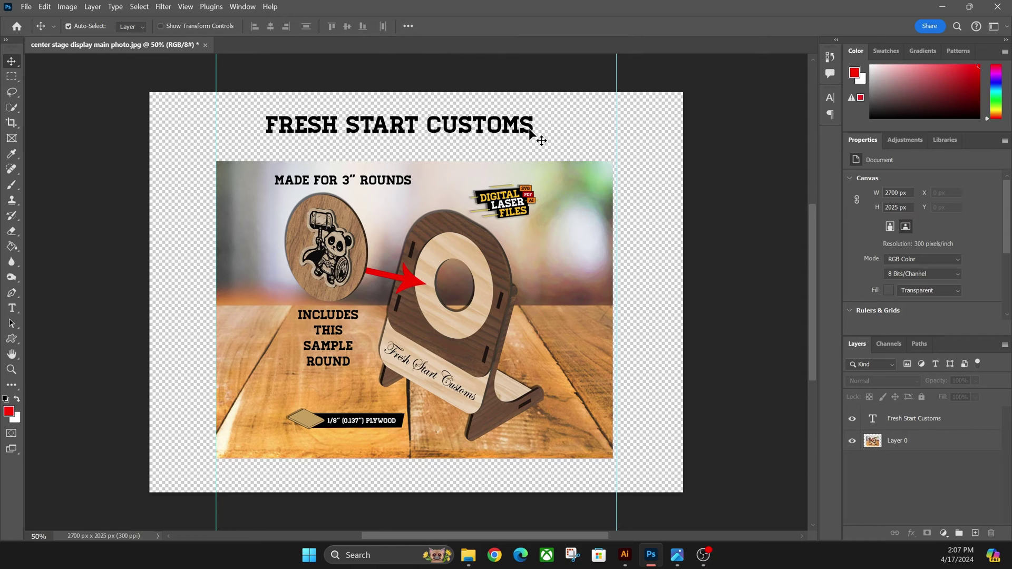
left_click(531, 133)
key("Delete")
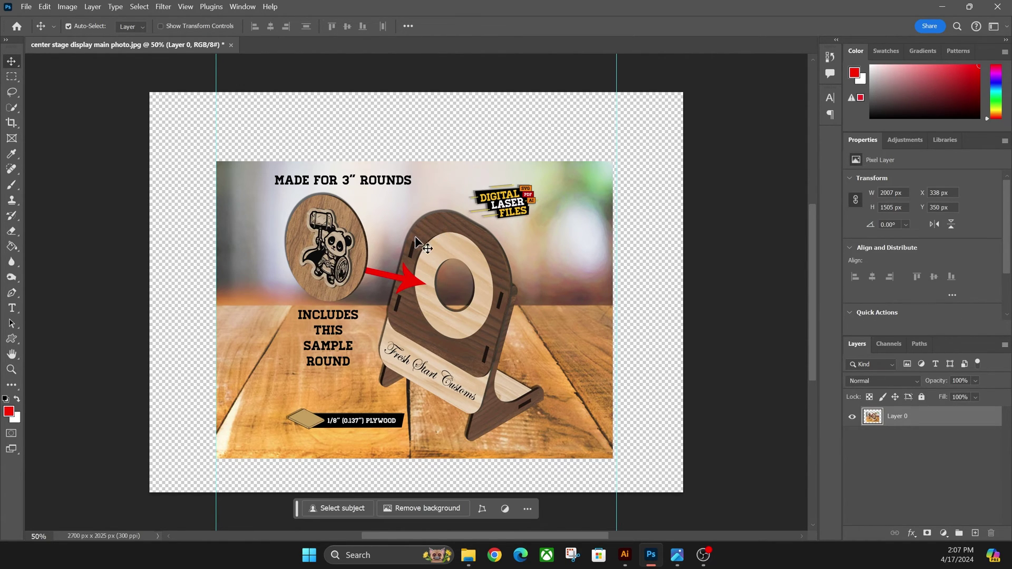
- Free-transform the photo to about 134.55% so it fills the canvas top to bottom
key("ctrl+t")
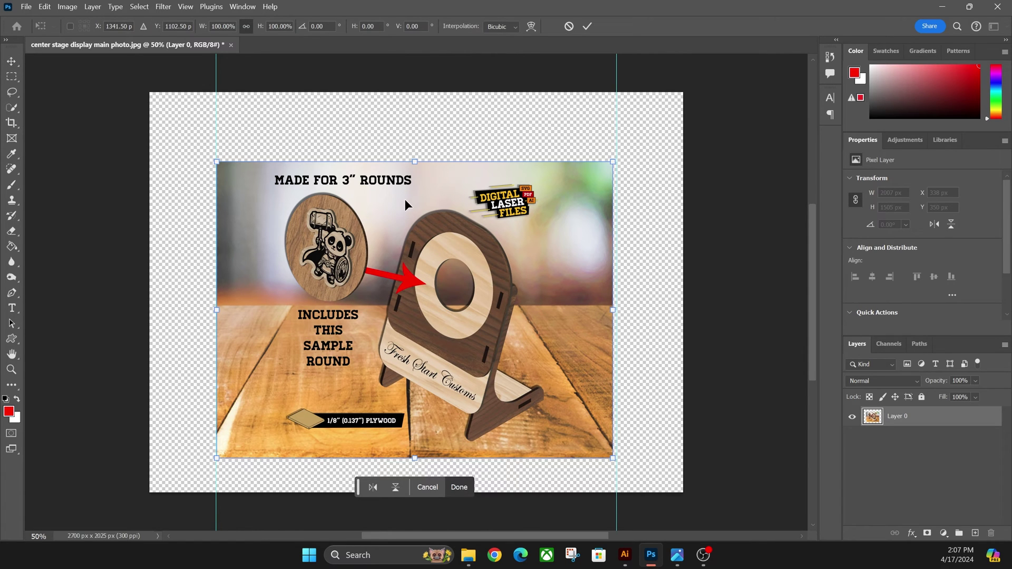
left_click_drag(412, 162, 416, 92)
left_click_drag(414, 458, 416, 493)
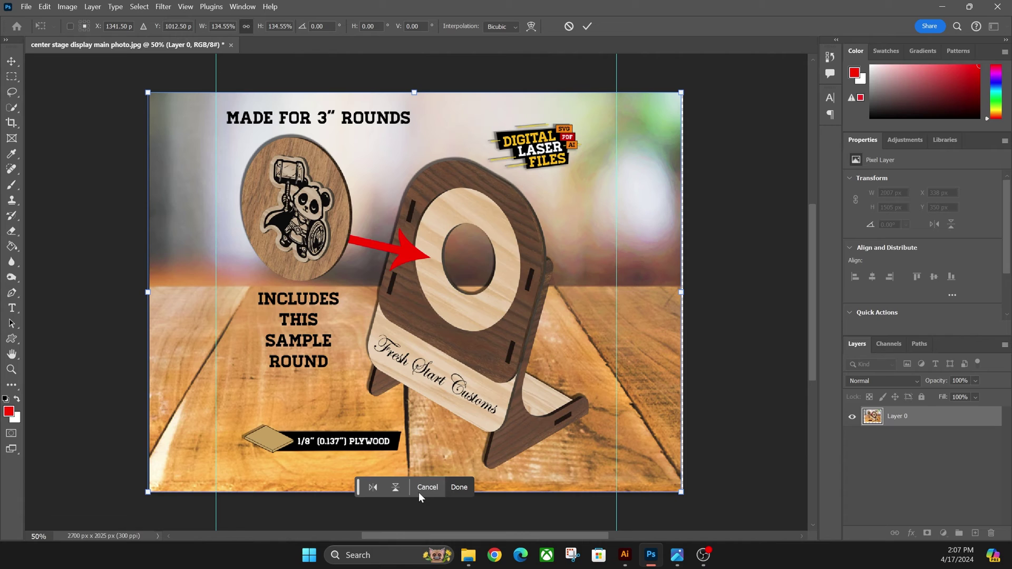
key("Return")
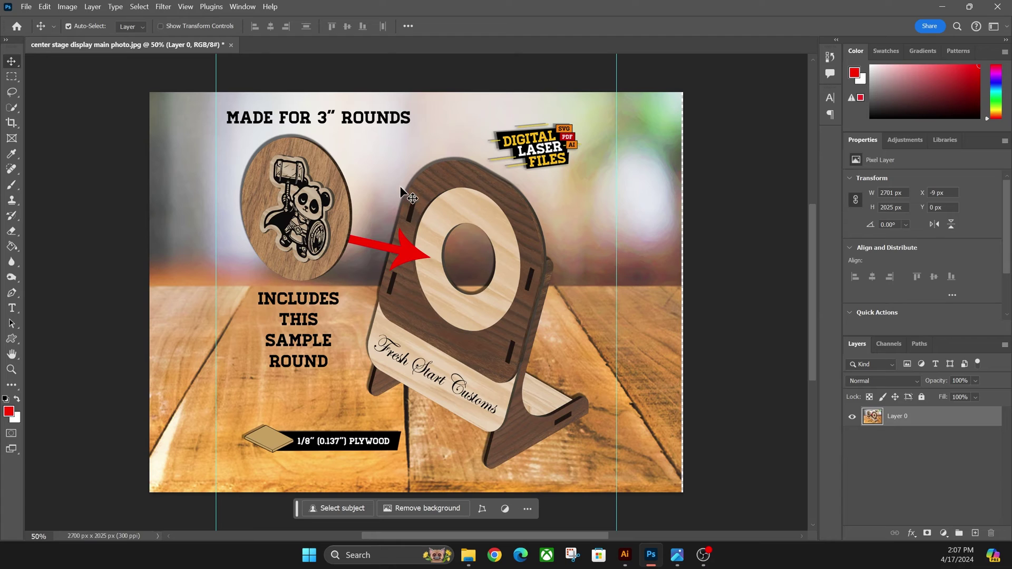
- Apply Black & White to the photo: Reds 57, Yellows 108, Greens 75, Cyans 17, Magentas 51
left_click(69, 7)
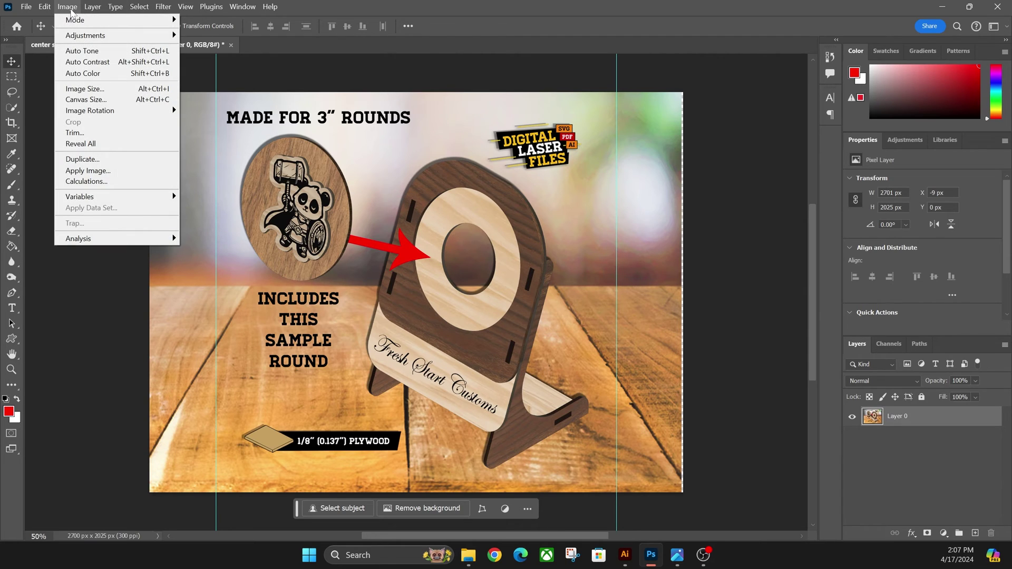
mouse_move(85, 37)
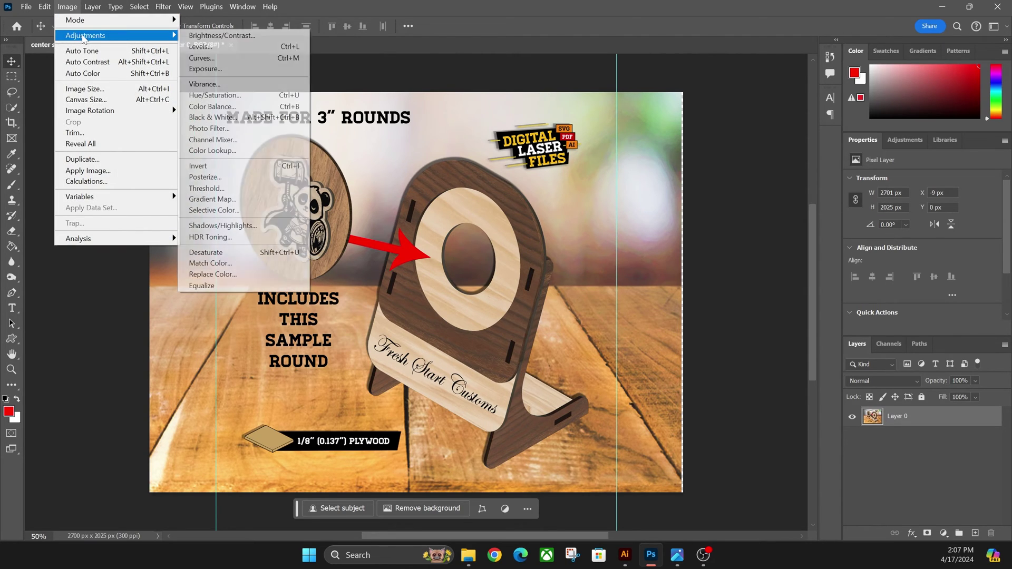
left_click(226, 118)
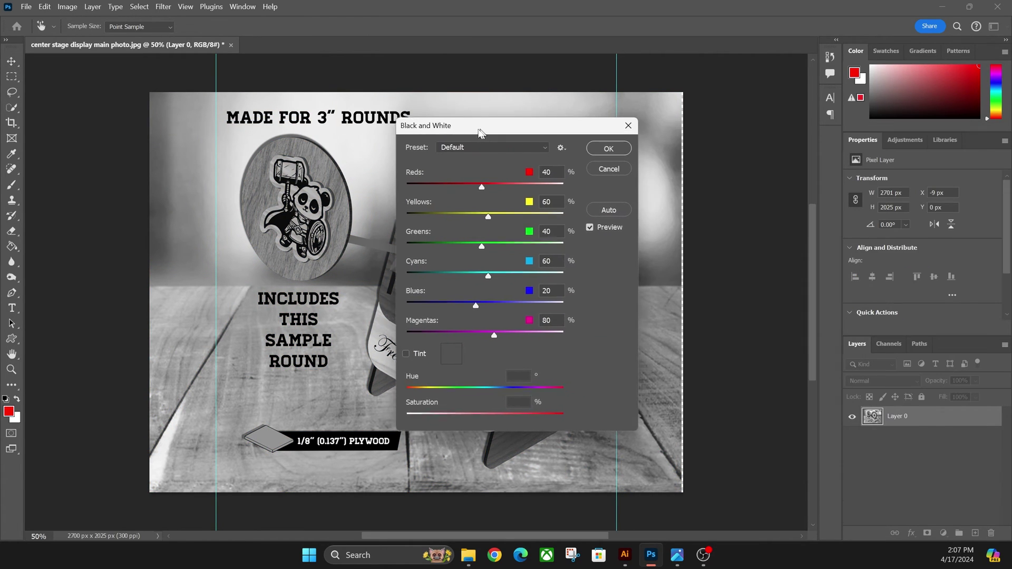
left_click_drag(495, 124, 728, 115)
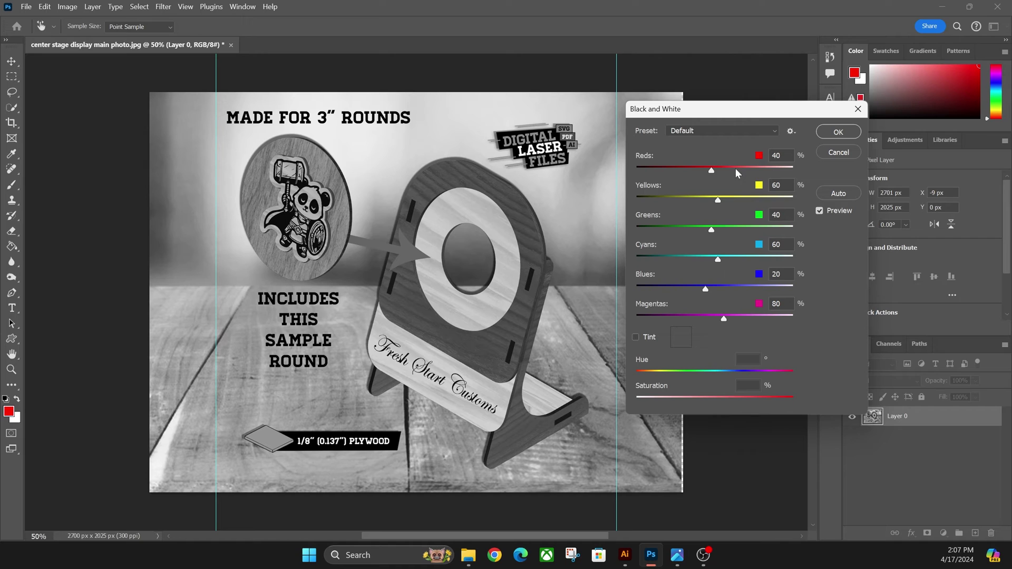
left_click_drag(709, 172, 705, 263)
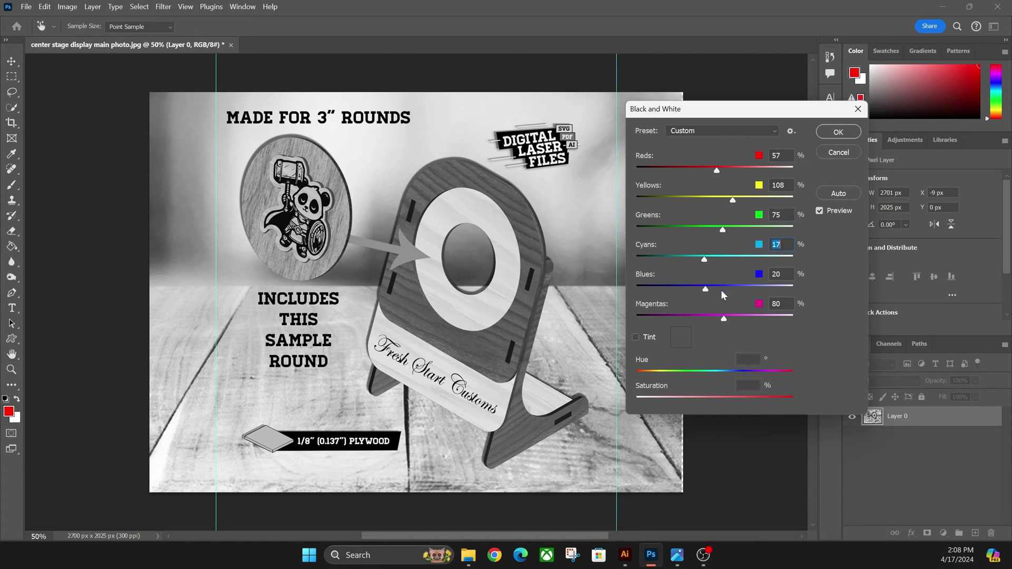
left_click_drag(723, 318, 716, 318)
left_click(836, 138)
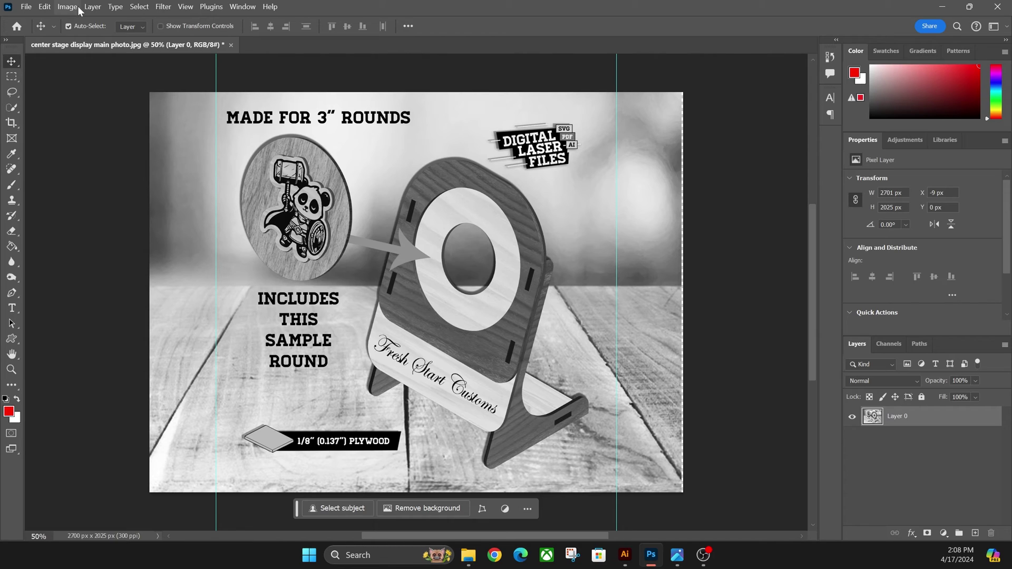
- Invert the grayscale photo's tones, then minimise Photoshop to reveal Illustrator's terms list
left_click(76, 8)
mouse_move(77, 41)
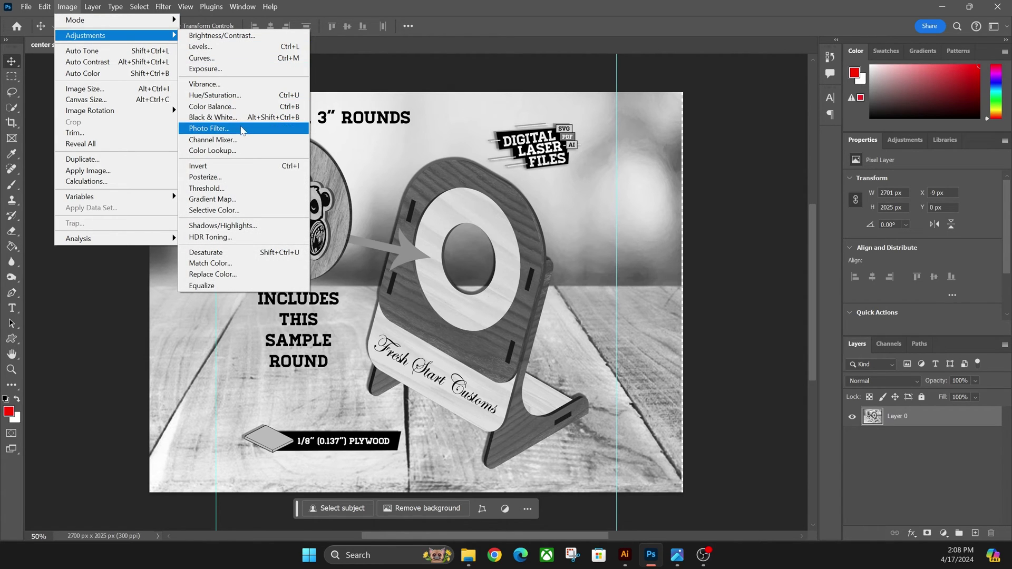
left_click(230, 169)
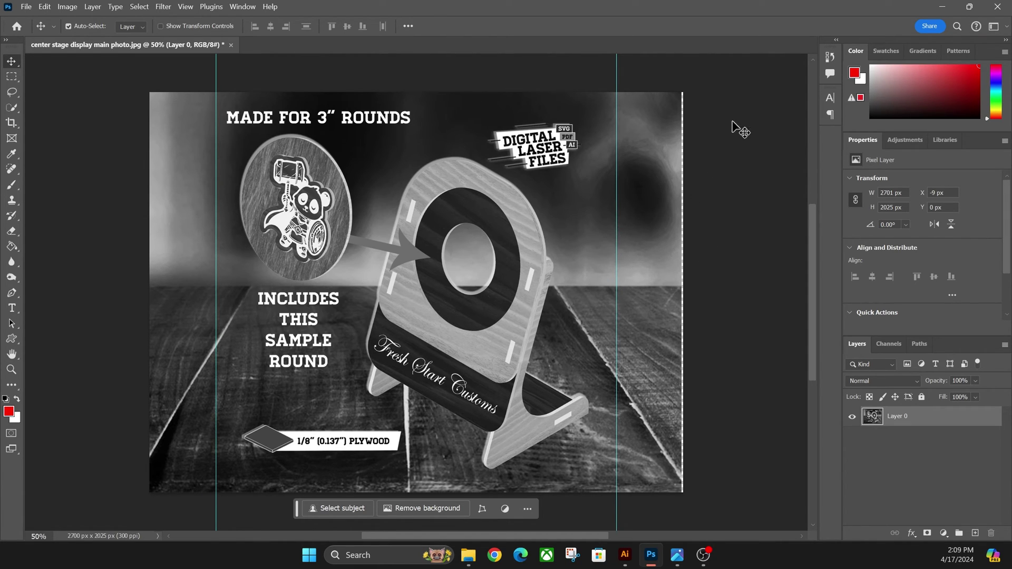
left_click(942, 7)
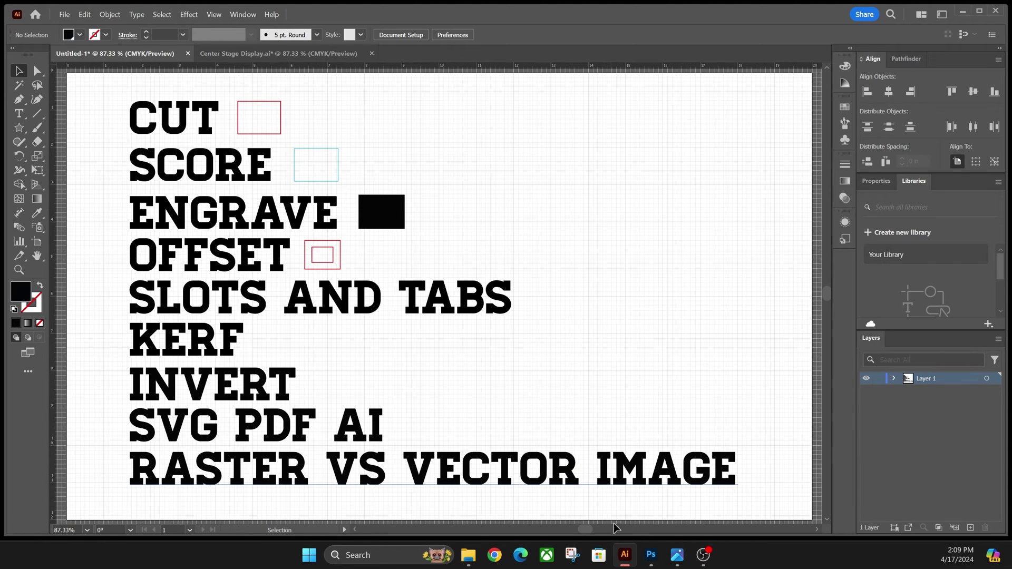
- Undo the adjustments for a full-colour photo and align Layer 0 at X 0 px
left_click(651, 555)
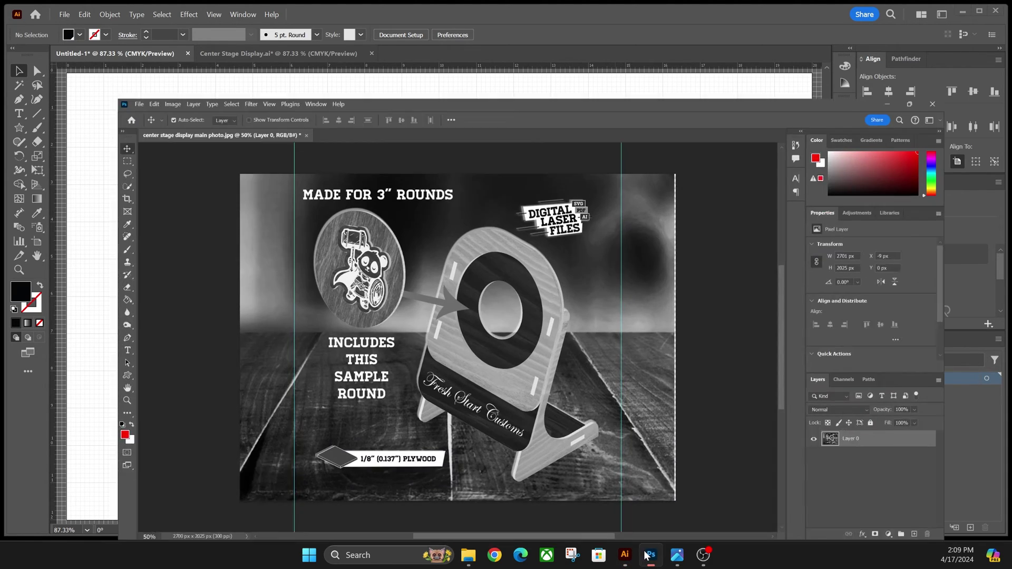
key("ctrl+z")
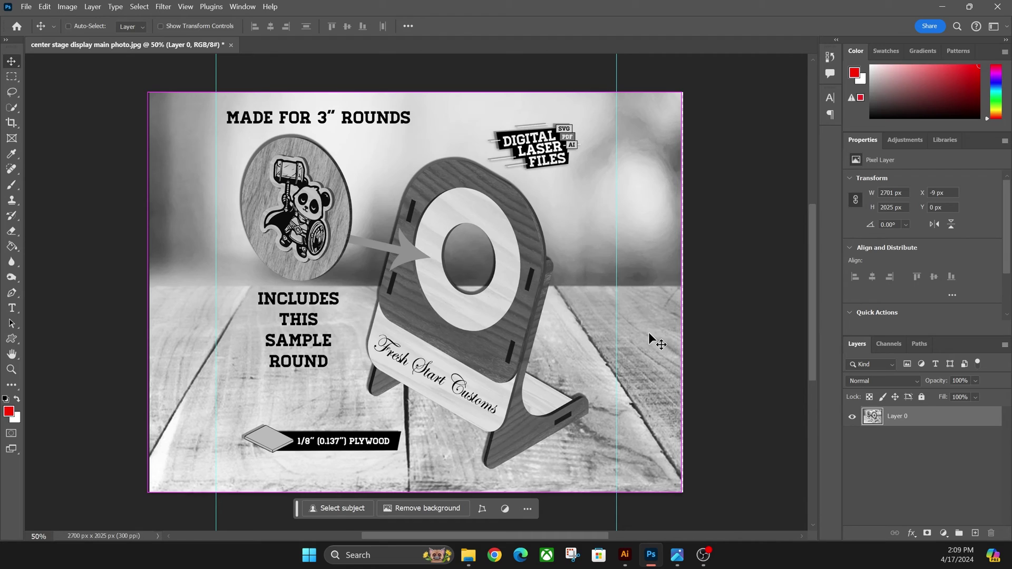
left_click_drag(460, 270, 469, 271)
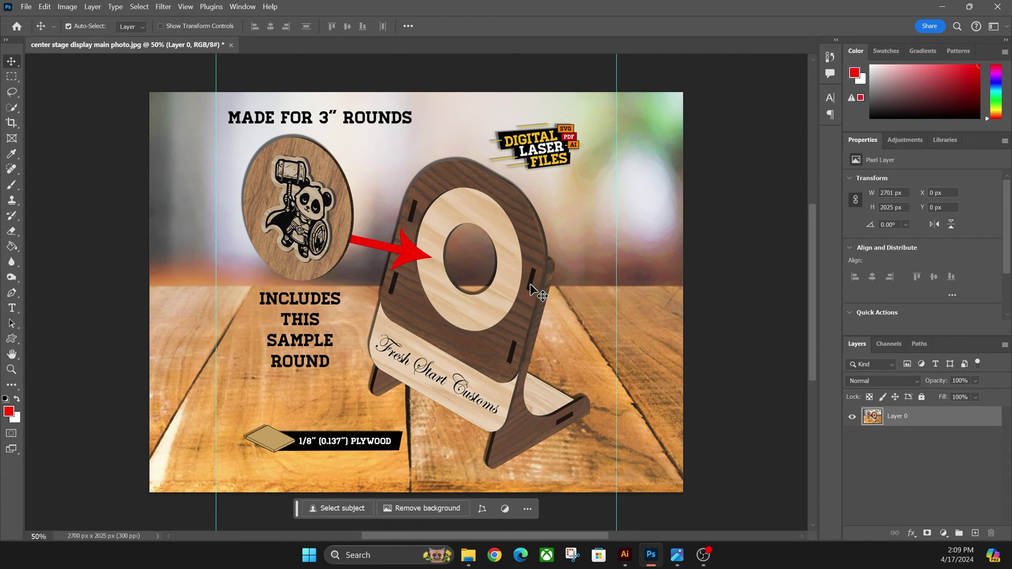
- In Center Stage Display.ai, move the panda over the stand outlines and scale it to about 12 in
left_click(627, 563)
left_click(290, 53)
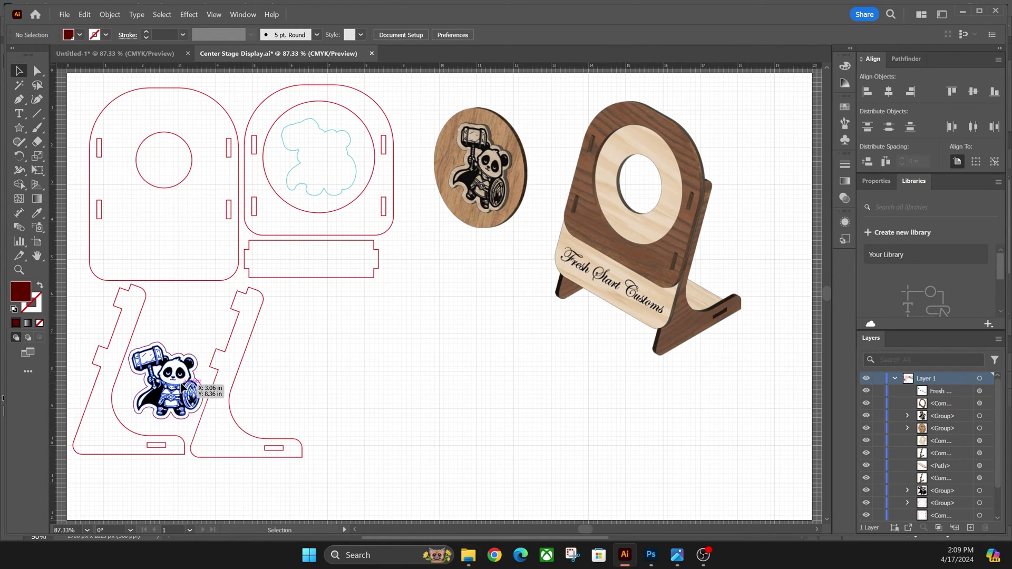
left_click_drag(180, 387, 417, 354)
left_click_drag(437, 386, 676, 489)
left_click_drag(676, 523, 718, 161)
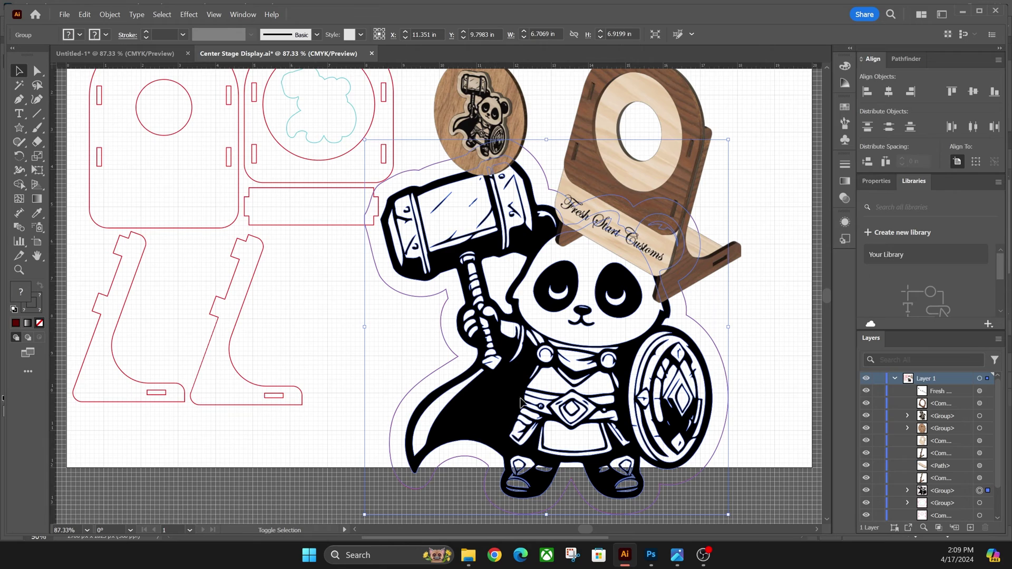
left_click_drag(478, 409, 238, 301)
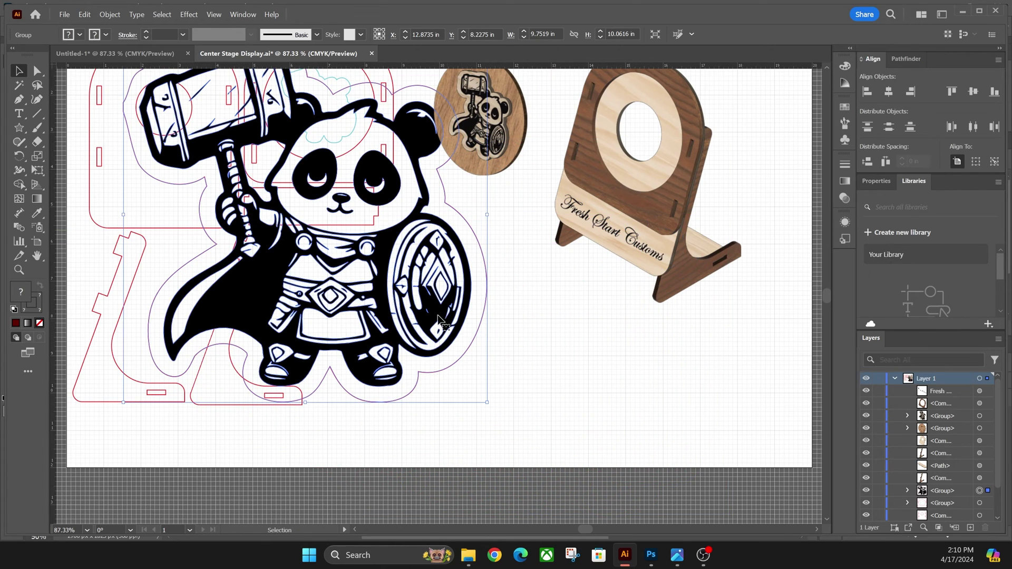
left_click_drag(485, 402, 570, 488)
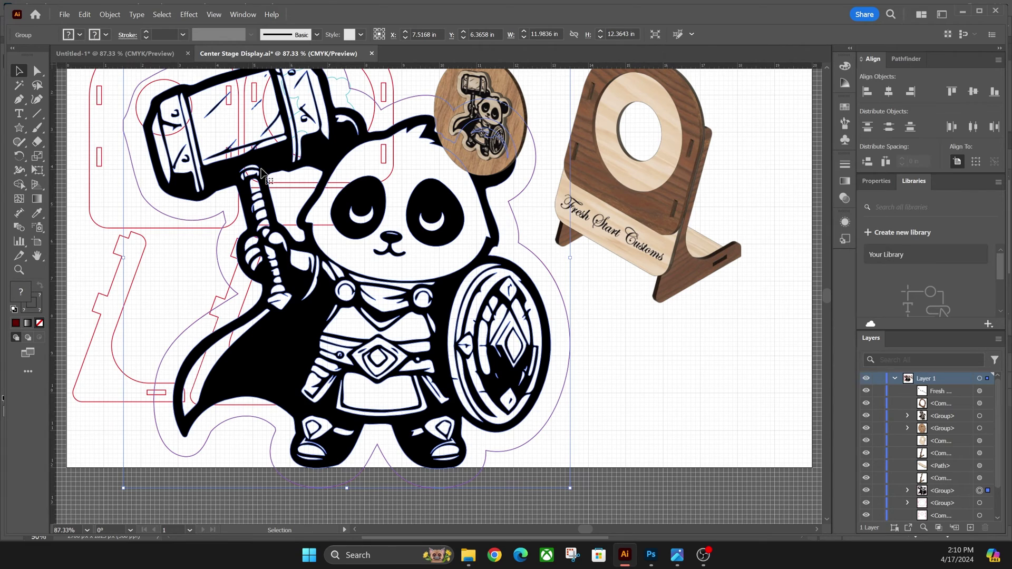
- Isolate the panda group, check its fill colour without changing it, then exit isolation
double_click(549, 328)
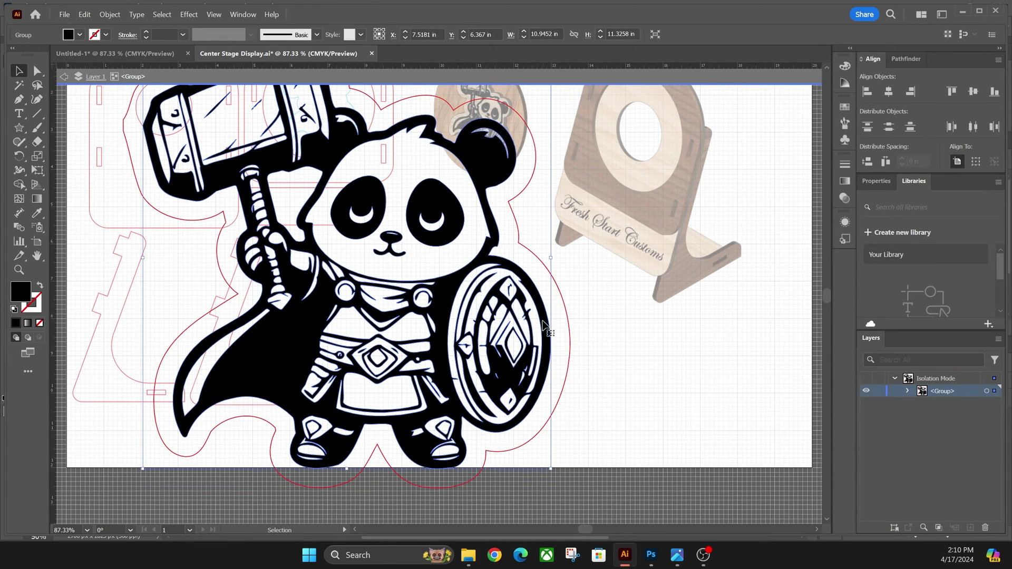
left_click(80, 35)
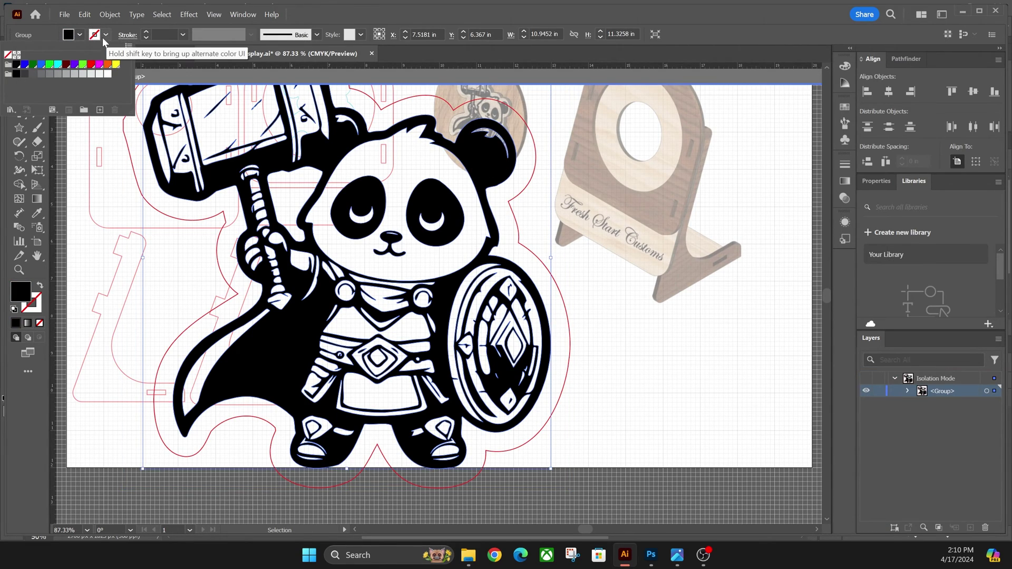
left_click(106, 37)
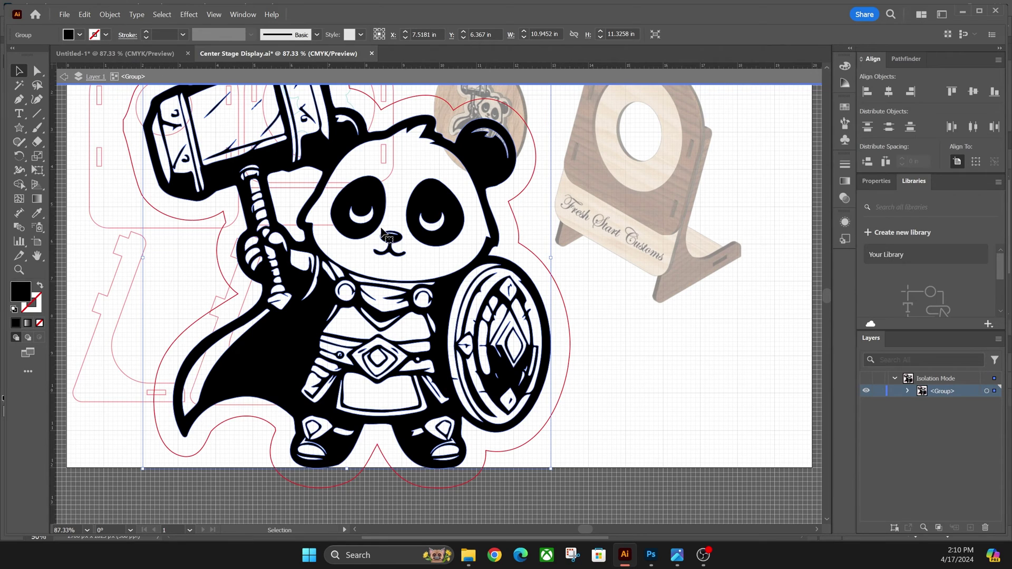
double_click(622, 374)
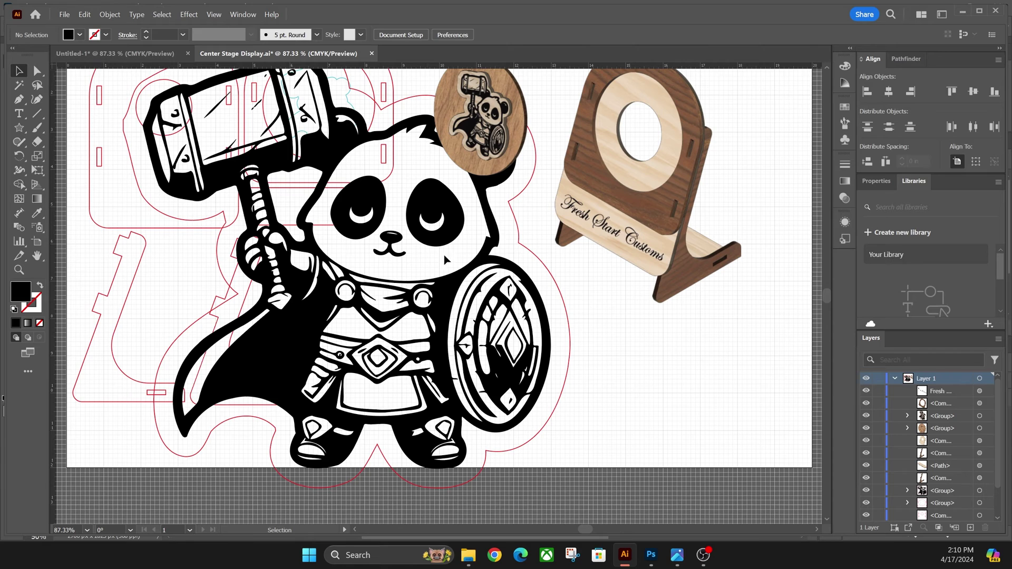
- Drag Photoshop's Layer 0 photo into the Illustrator layout and dismiss the Retype banner
mouse_move(646, 558)
left_click(635, 501)
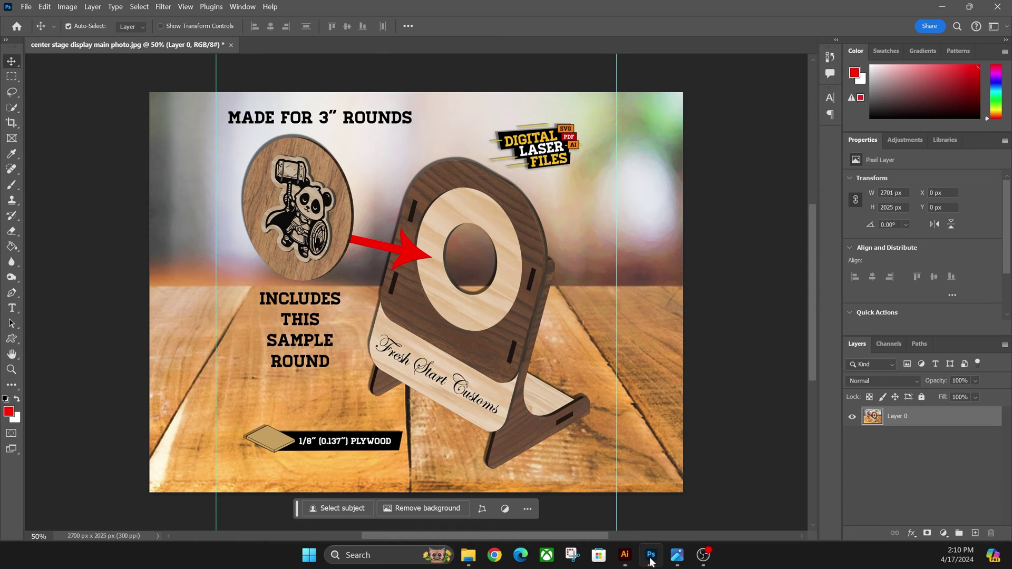
left_click_drag(514, 370, 619, 367)
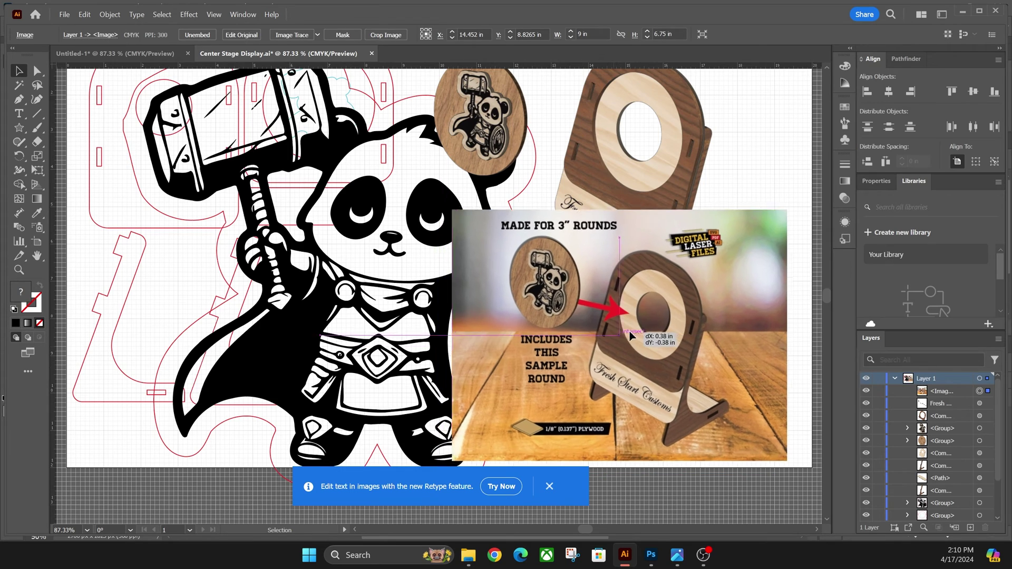
left_click(549, 486)
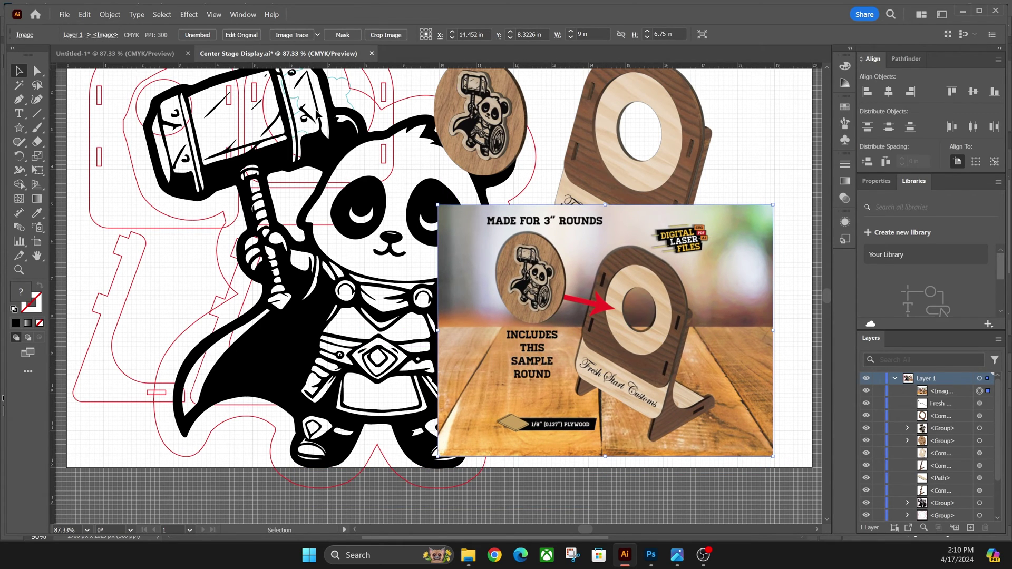
- Nudge the placed 9 × 6.75 in photo slightly right and down beside the panda
key("ctrl+shift+a")
left_click(549, 242)
left_click_drag(615, 302, 633, 317)
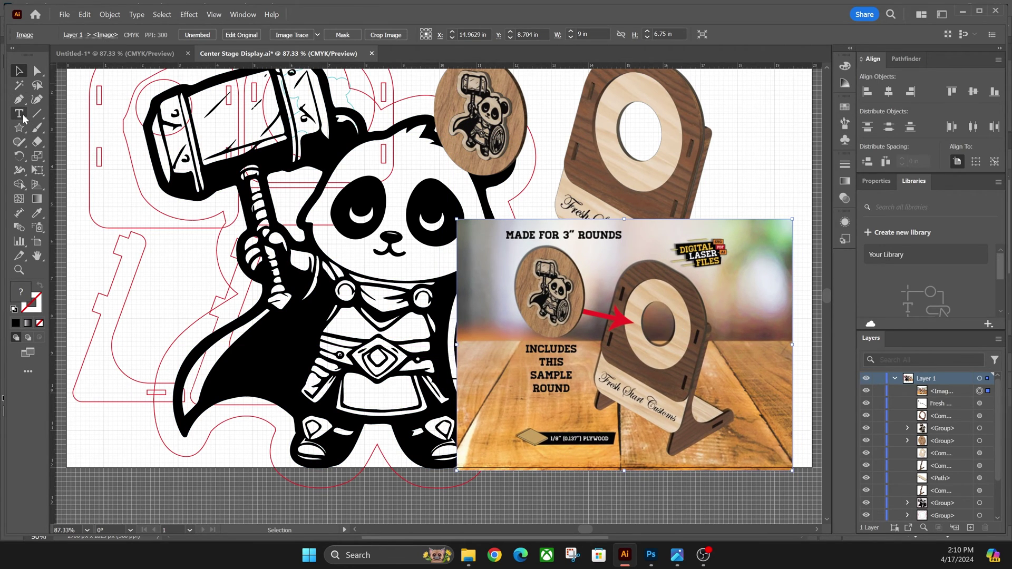
left_click_drag(19, 127, 69, 126)
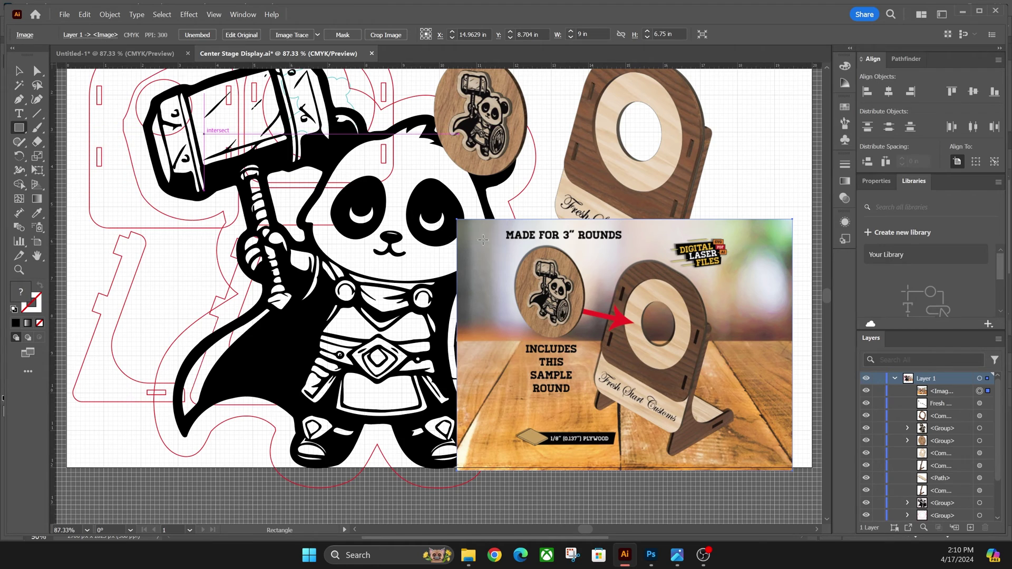
- Draw a red-stroke, no-fill rectangle fitted around the product photo
mouse_move(456, 219)
left_mouse_down()
mouse_move(500, 269)
mouse_move(767, 474)
mouse_move(806, 482)
mouse_move(796, 476)
left_mouse_up()
left_click(106, 35)
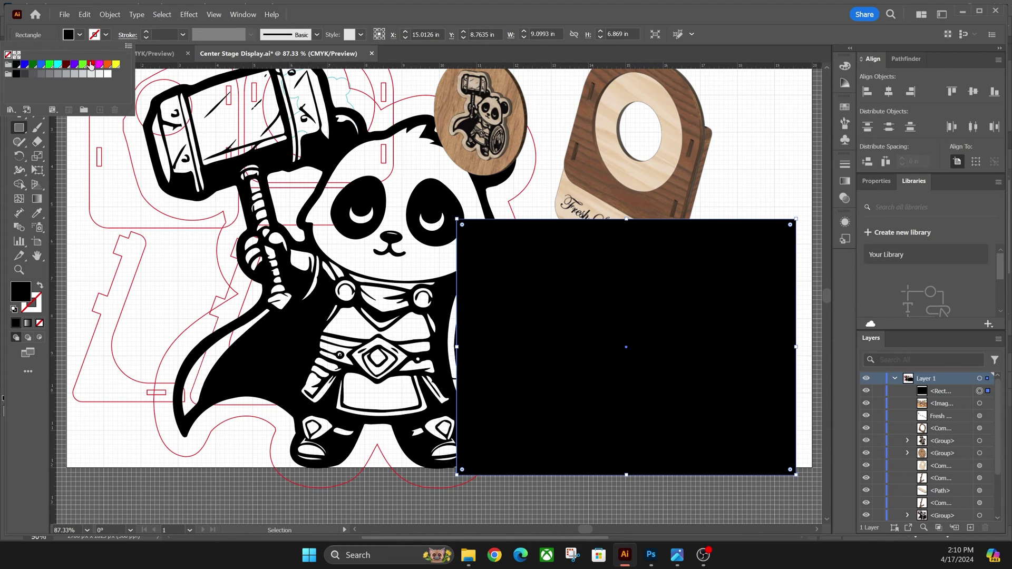
left_click(91, 64)
left_click(80, 35)
left_click(7, 56)
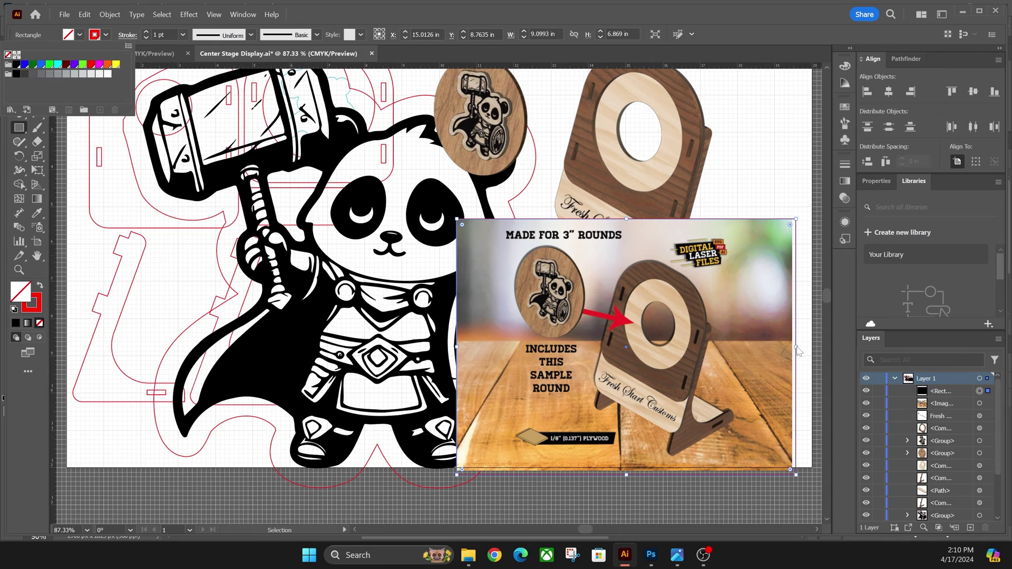
left_click(797, 348)
left_click_drag(796, 347, 793, 346)
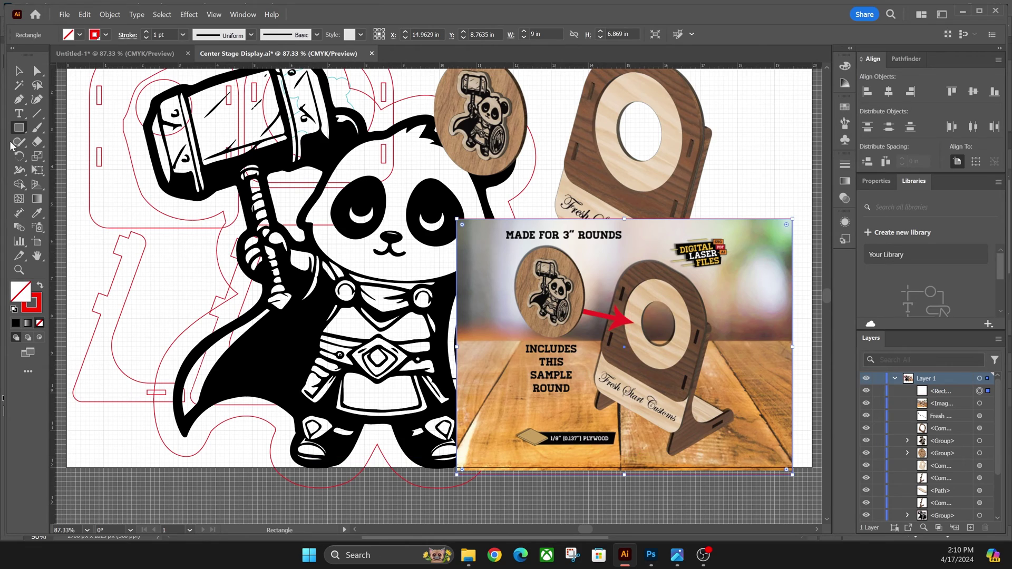
- Select the photo together with its cut-line rectangle and delete both
key("v")
left_click(801, 339)
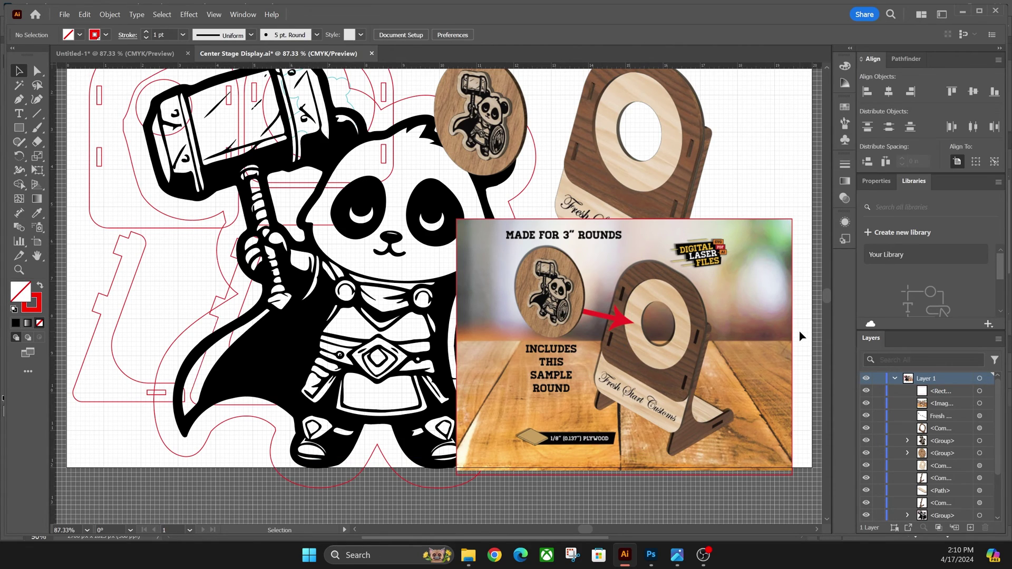
left_click(776, 365)
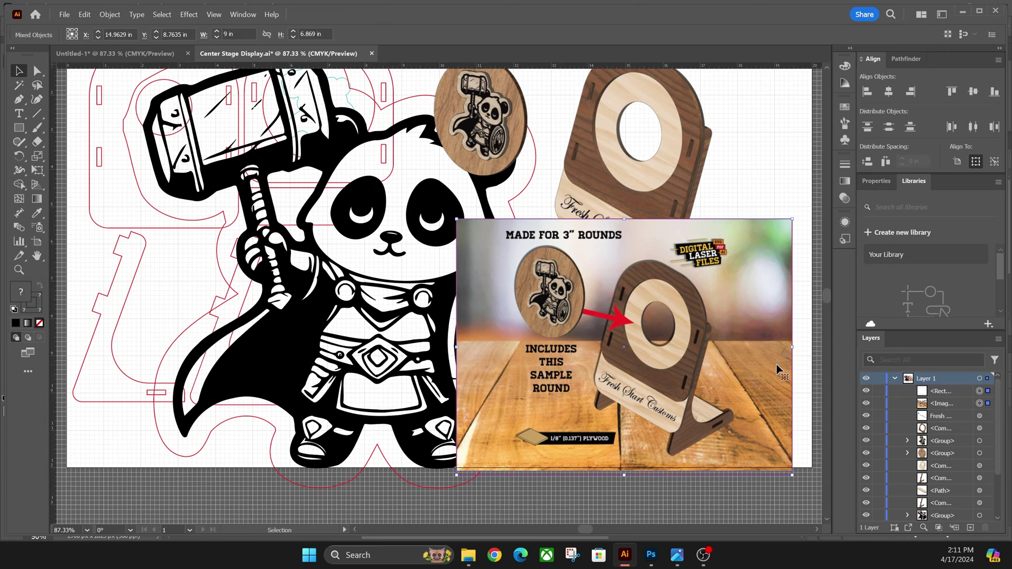
key("Delete")
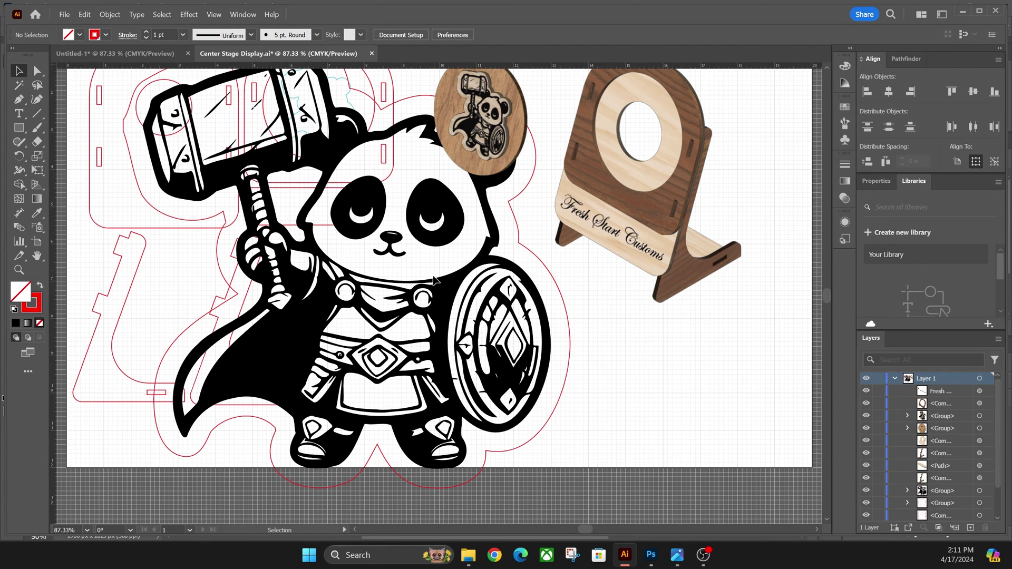
- Shrink the 12 in panda artwork to roughly 2.2 in and drop it beside the stand side pieces
left_click_drag(434, 280, 481, 315)
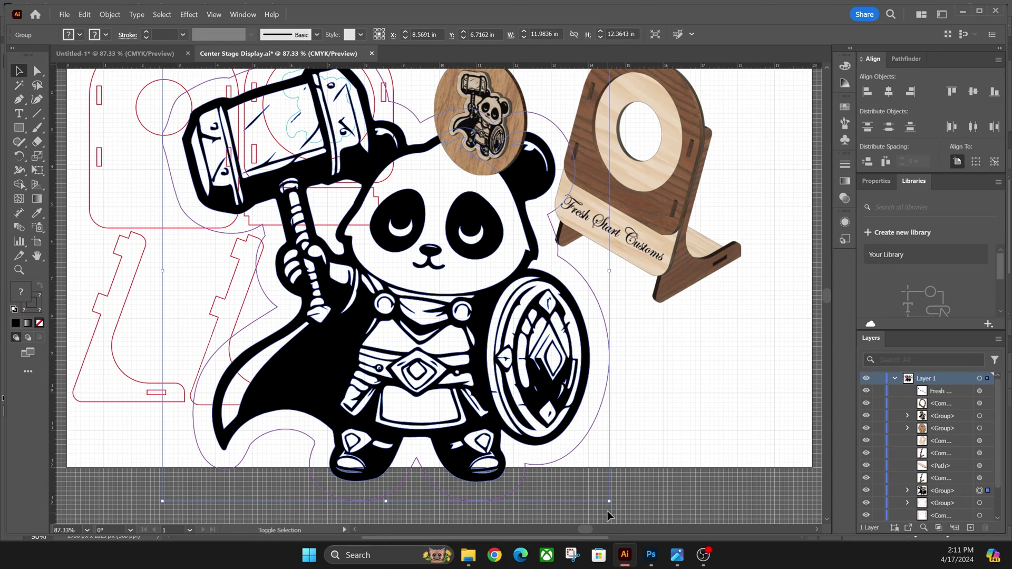
left_click_drag(611, 499, 602, 422)
scroll(682, 334, "up", 4)
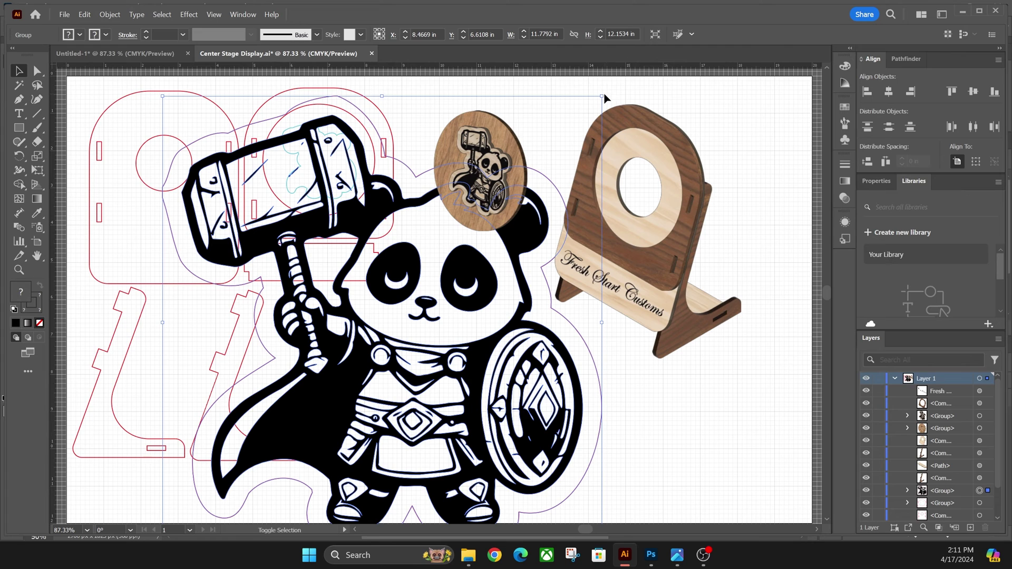
left_click_drag(602, 96, 237, 348)
left_click_drag(234, 486, 336, 363)
left_click_drag(358, 330, 348, 340)
left_click(411, 346)
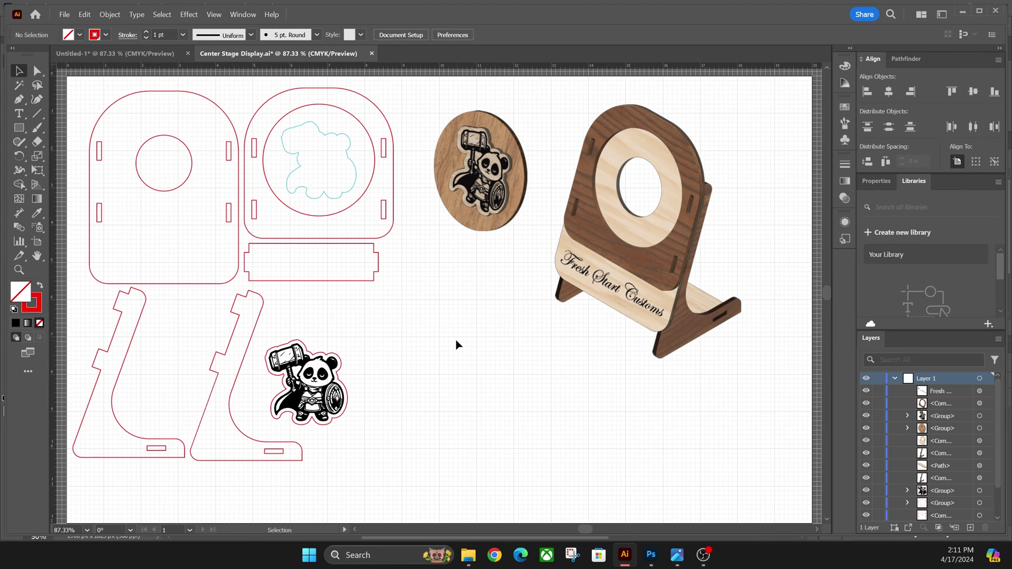
- Select and deselect the panda, then bring up the Untitled-1 list of CUT, SCORE, ENGRAVE terms
left_click(342, 364)
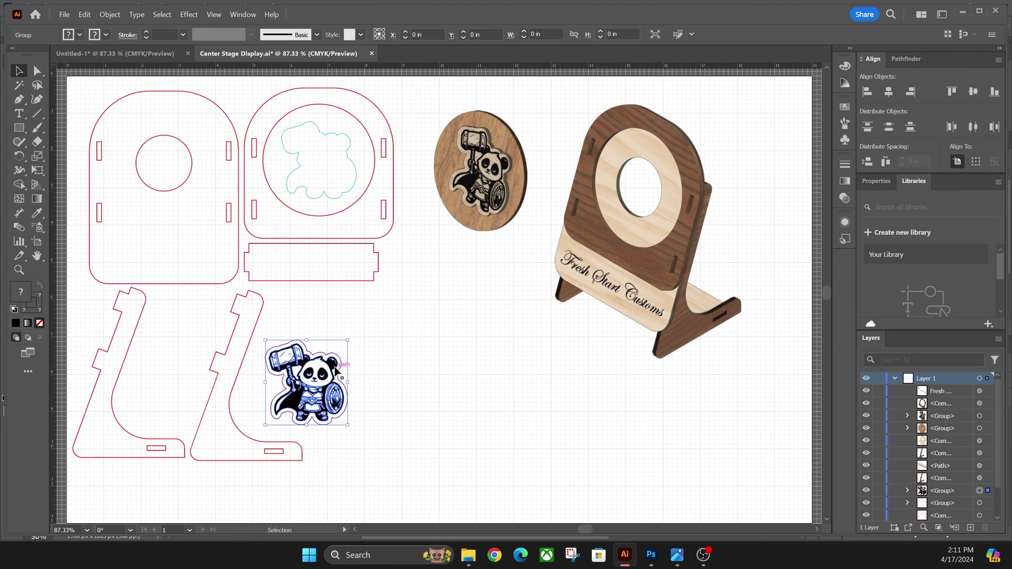
left_click(375, 338)
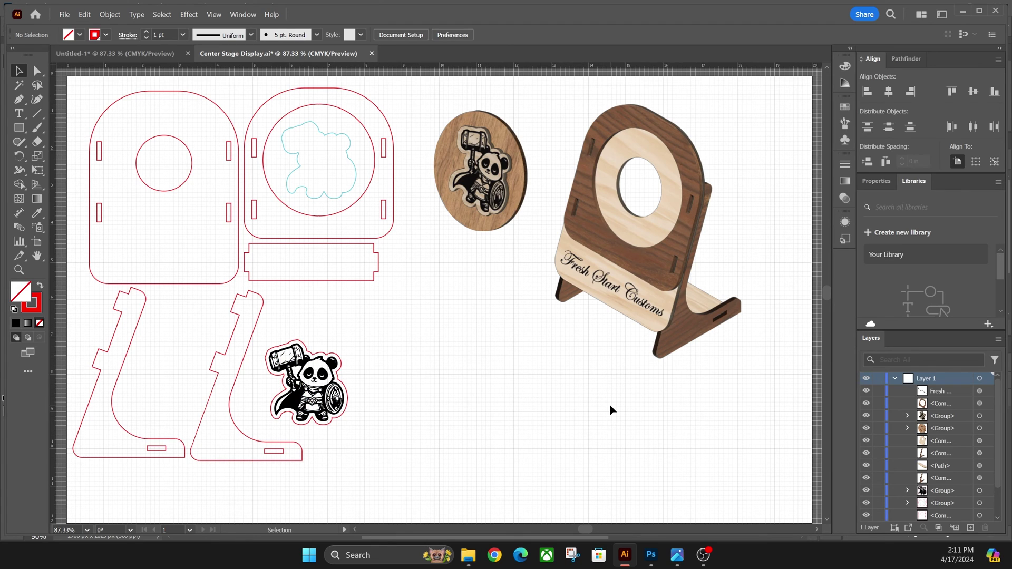
left_click(125, 55)
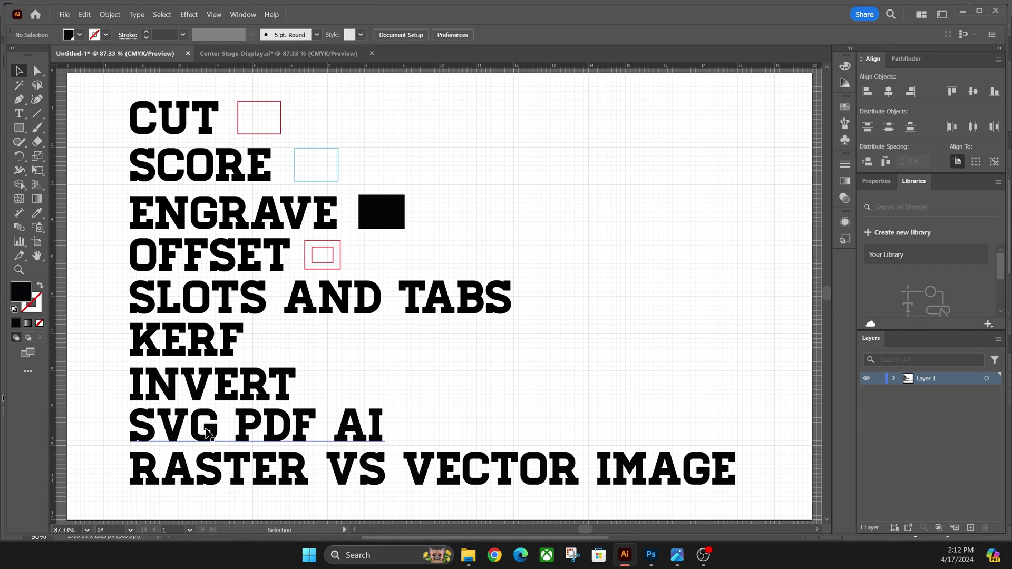
- Back in Center Stage Display.ai, enlarge the panda sticker and move it below the top panels
left_click(263, 52)
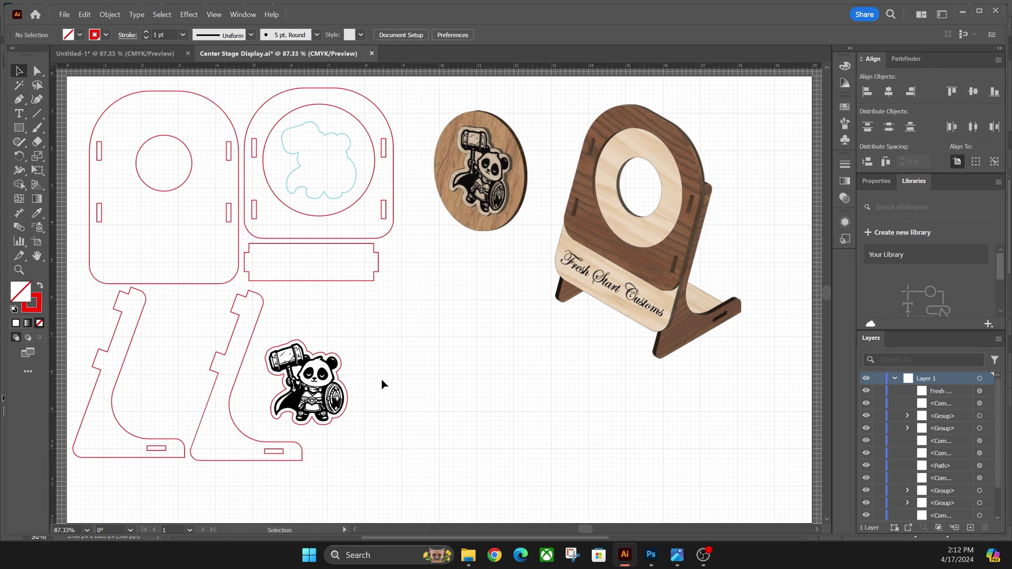
left_click_drag(379, 346, 347, 424)
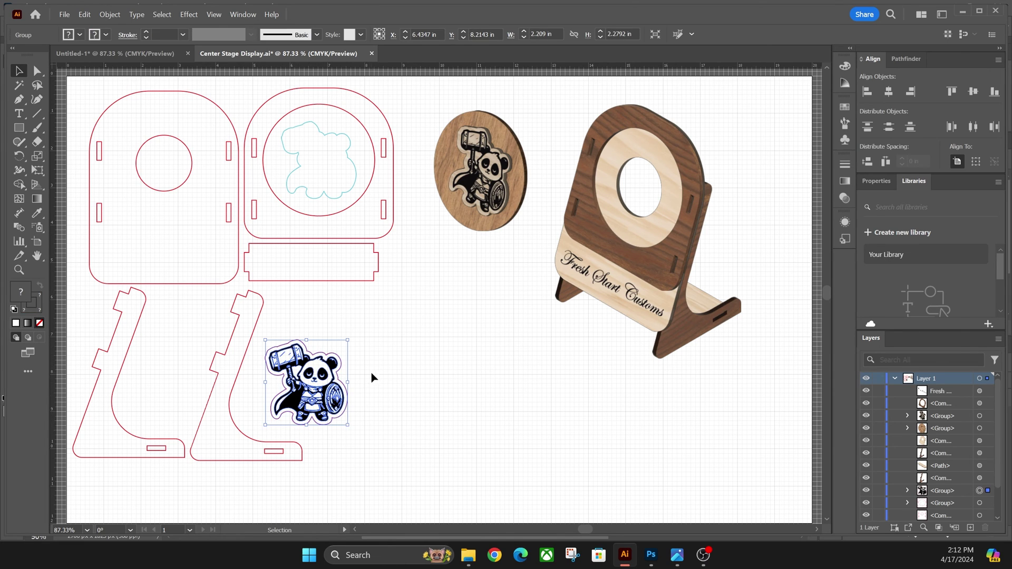
left_click_drag(347, 342, 462, 222)
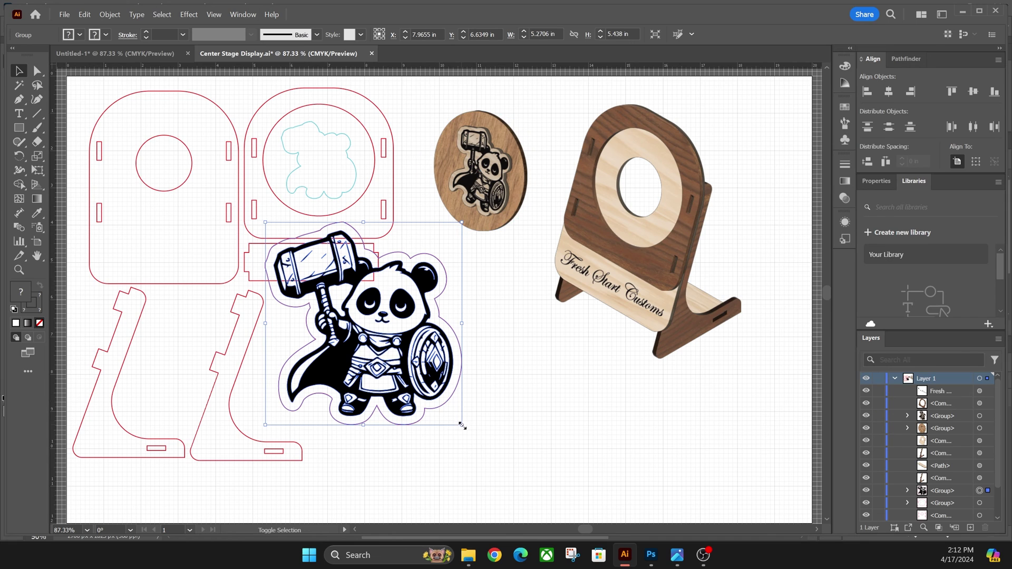
left_click_drag(462, 426, 502, 467)
left_click_drag(435, 364, 500, 398)
left_click(609, 363)
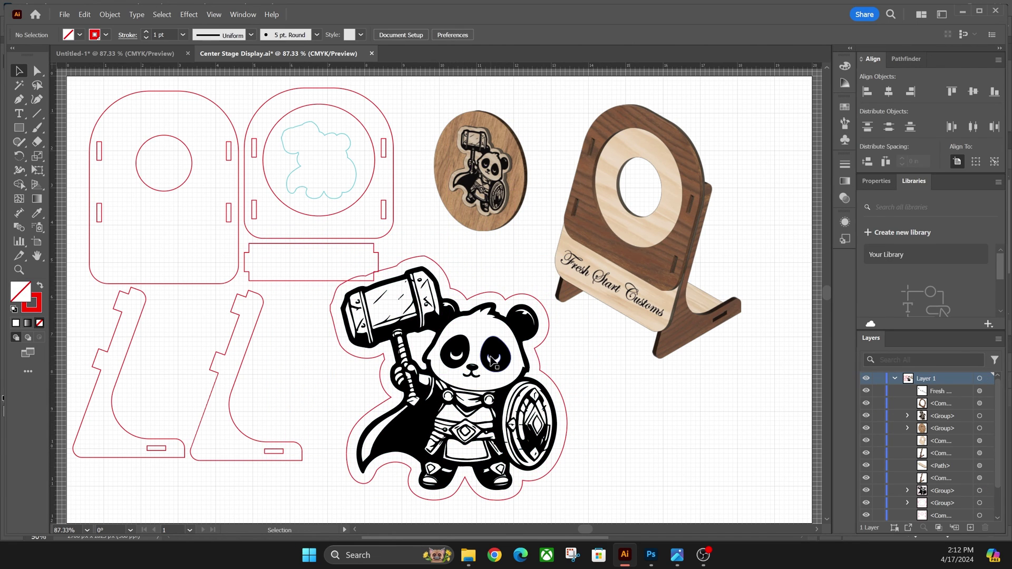
- Reselect the panda and resize it to about 5.4 in wide
left_click(470, 390)
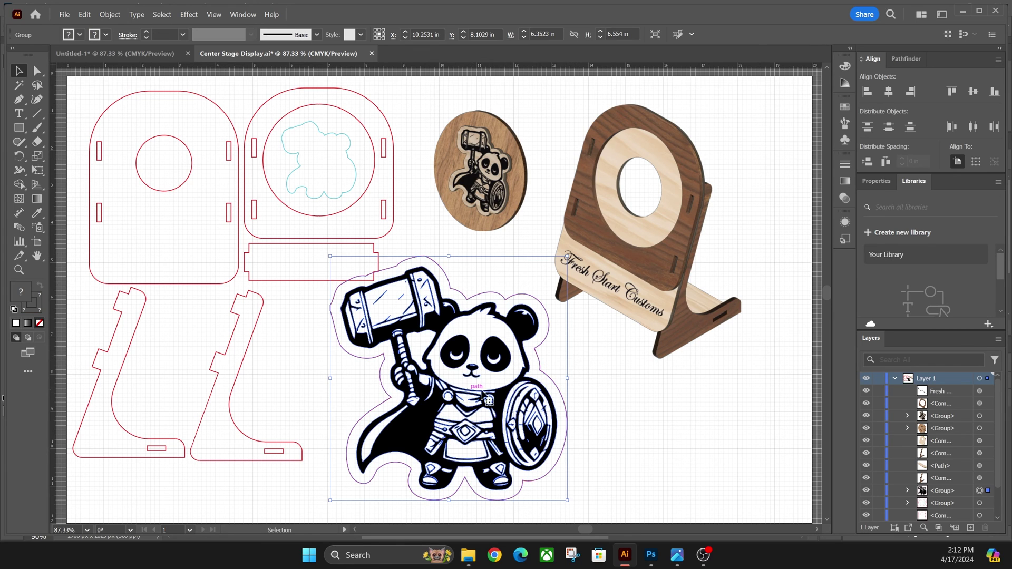
left_click(606, 403)
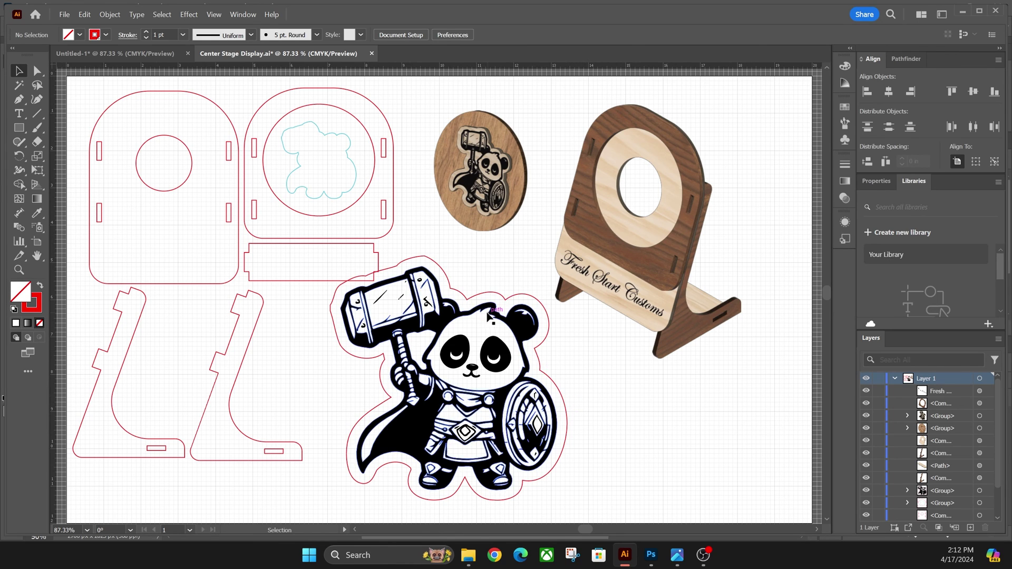
left_click(522, 333)
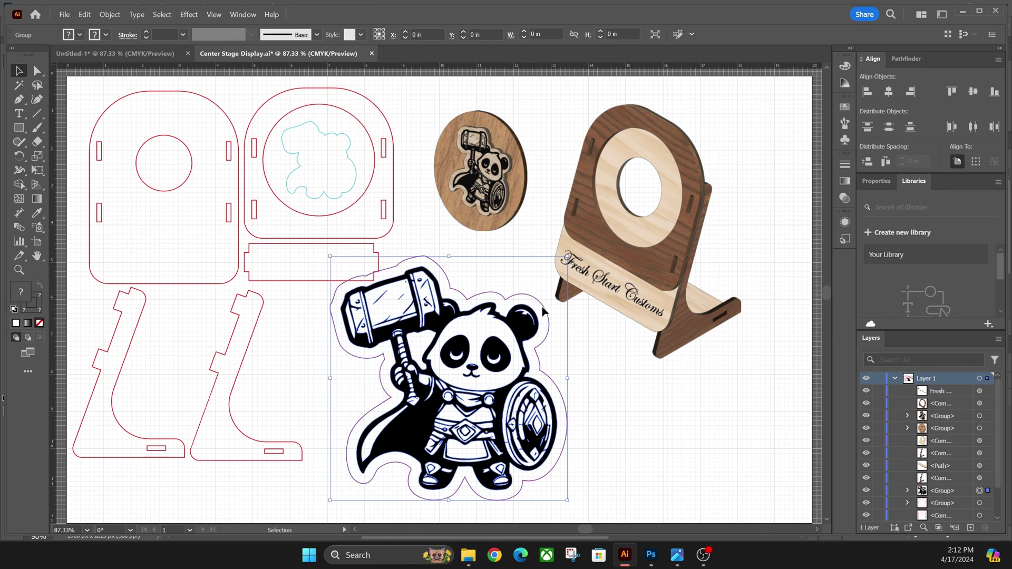
left_click_drag(567, 258, 535, 289)
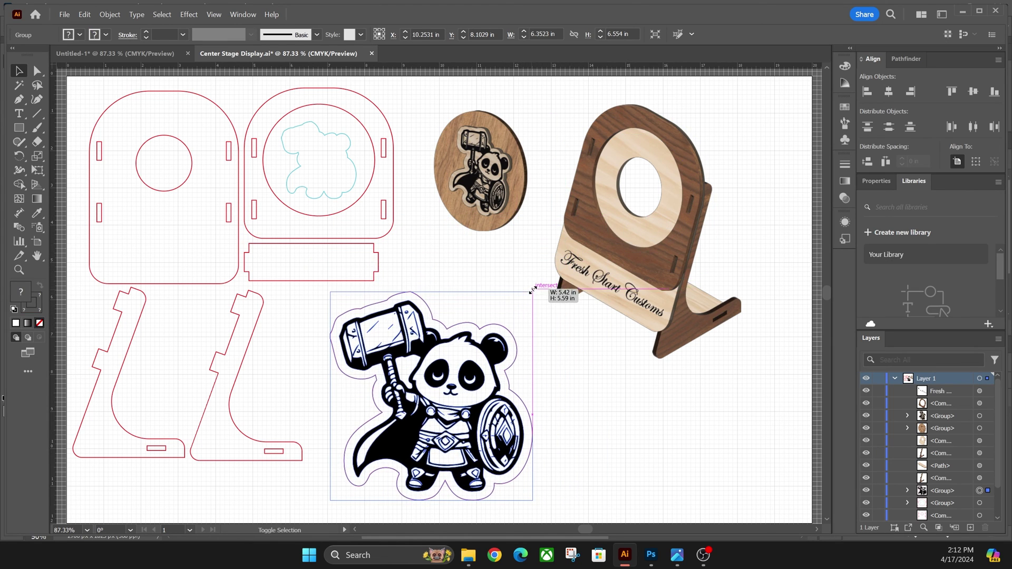
- Clear the selection and return to the Untitled-1 terminology list
left_click(578, 375)
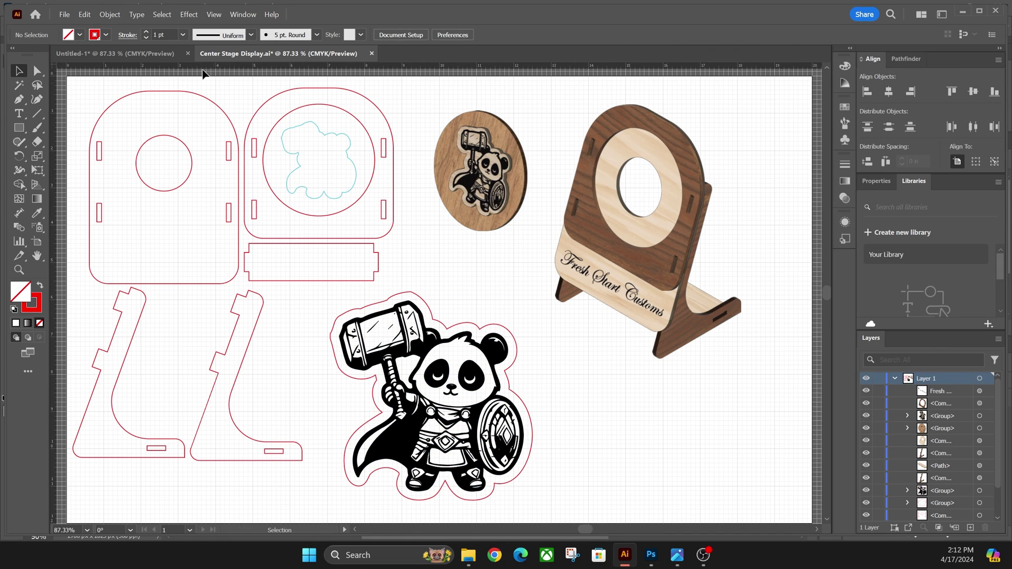
left_click(159, 52)
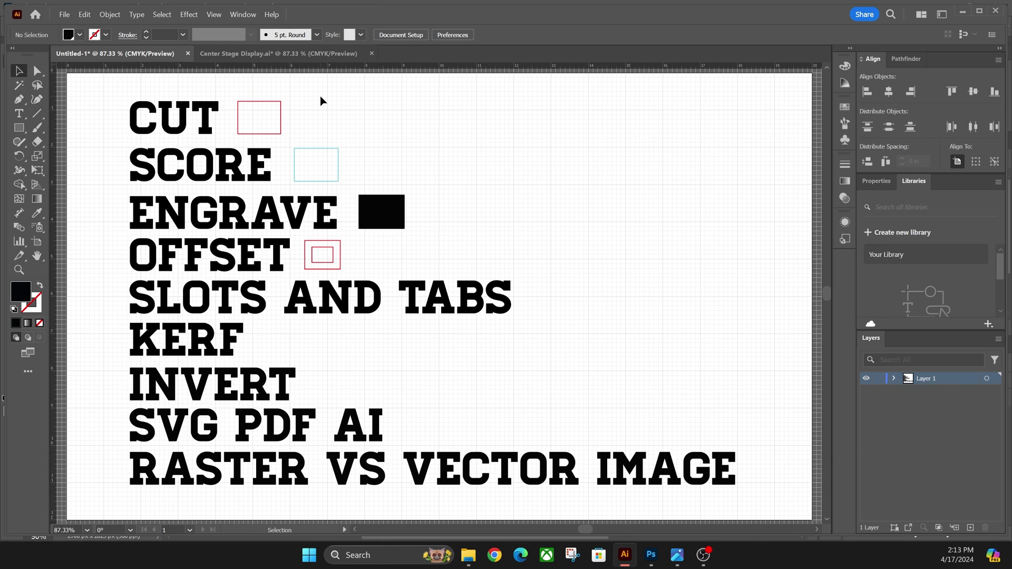
- Switch to the Center Stage Display.ai layout, briefly view kerf spreadsheet.png, then minimize it
left_click(306, 56)
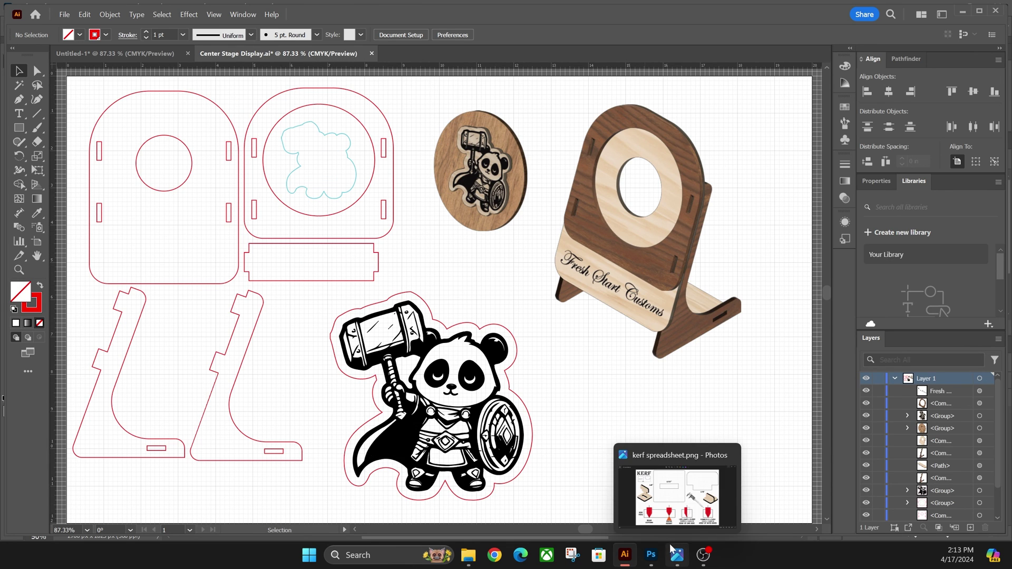
left_click(677, 554)
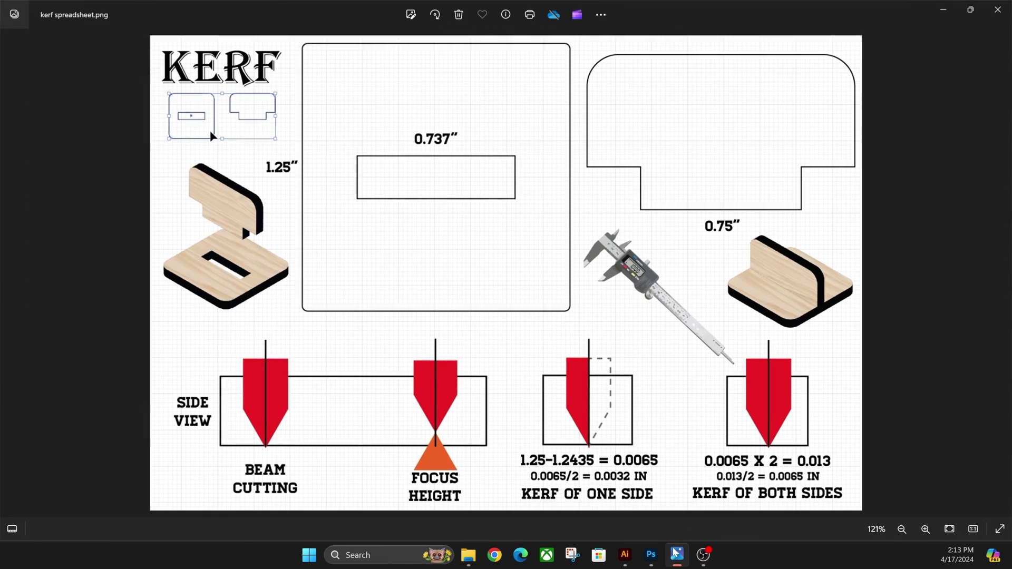
left_click(944, 10)
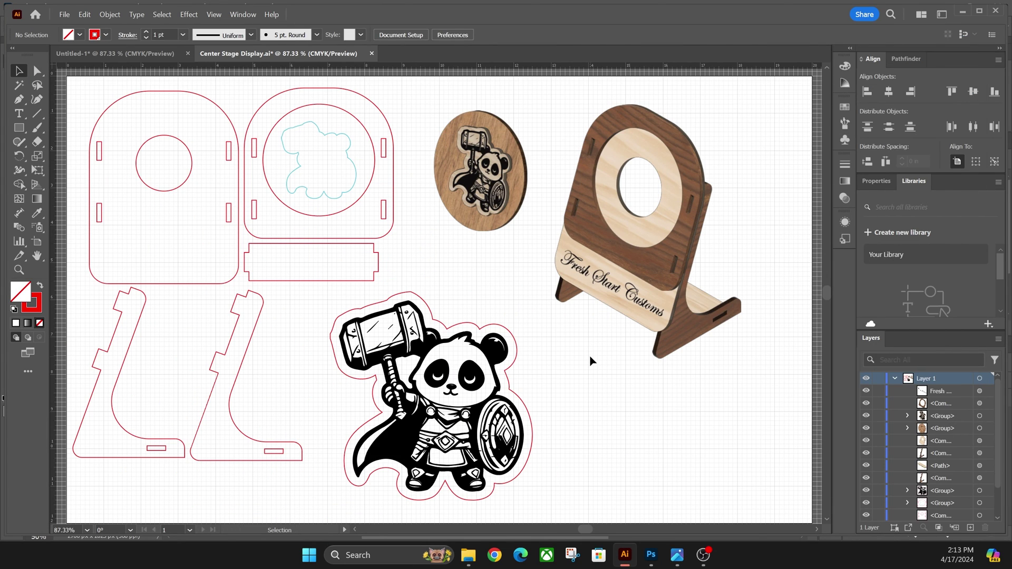